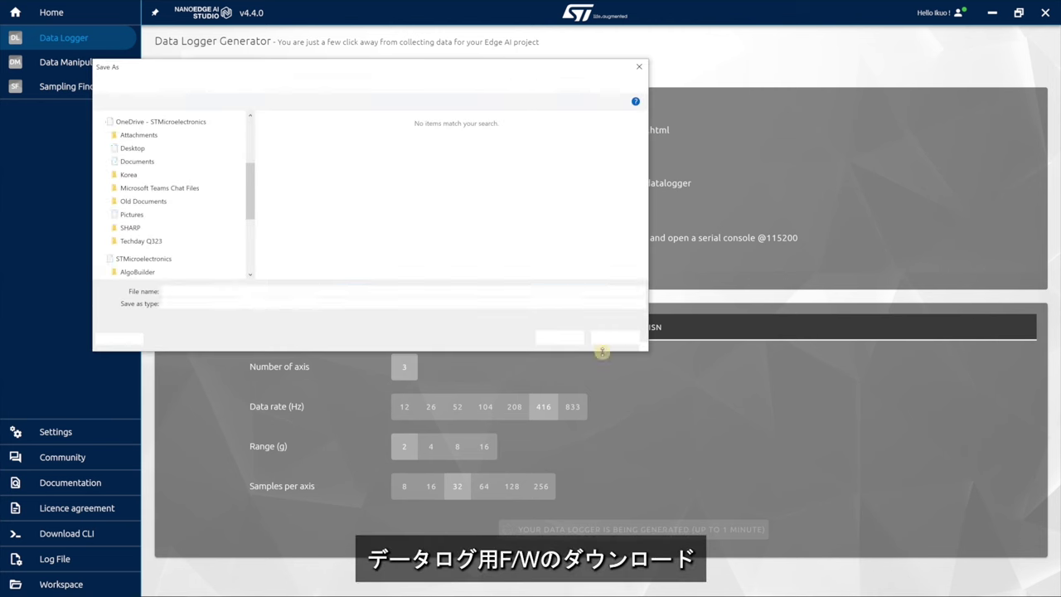
# - Save the generated data logger firmware for the NUCLEO-F401RE board and dismiss the notification
pyautogui.click(558, 336)
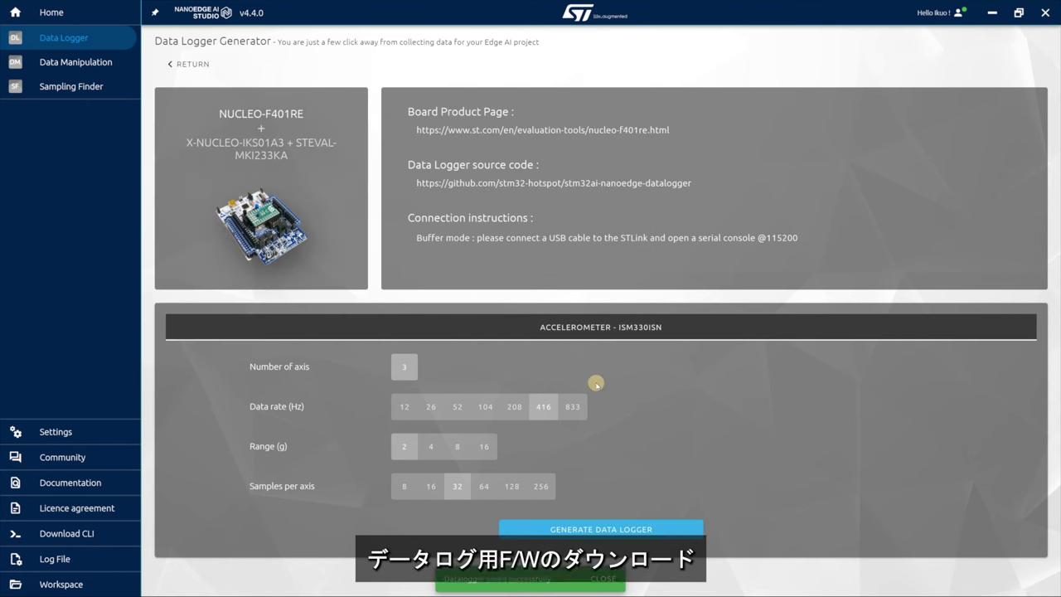
pyautogui.click(611, 576)
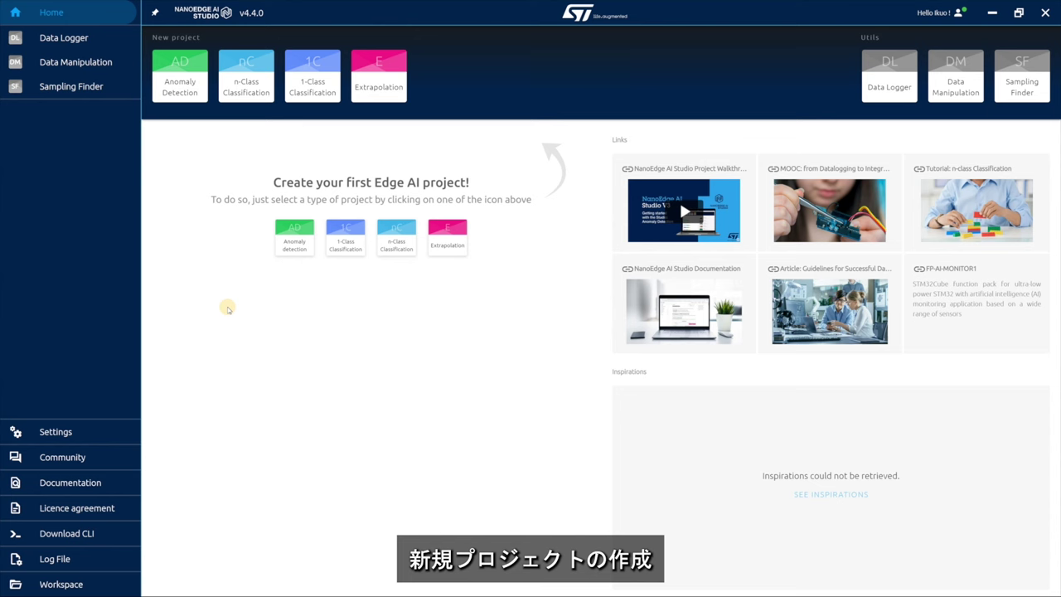
# - Create a new Anomaly Detection project and name it "ISPU Anomaly Detection Test"
pyautogui.click(166, 91)
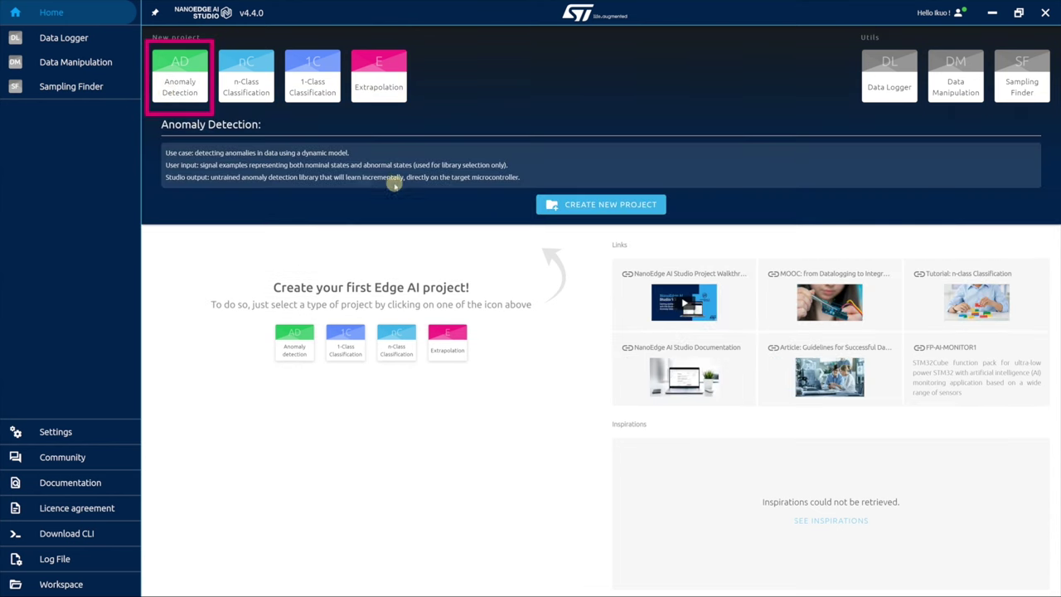
pyautogui.click(590, 207)
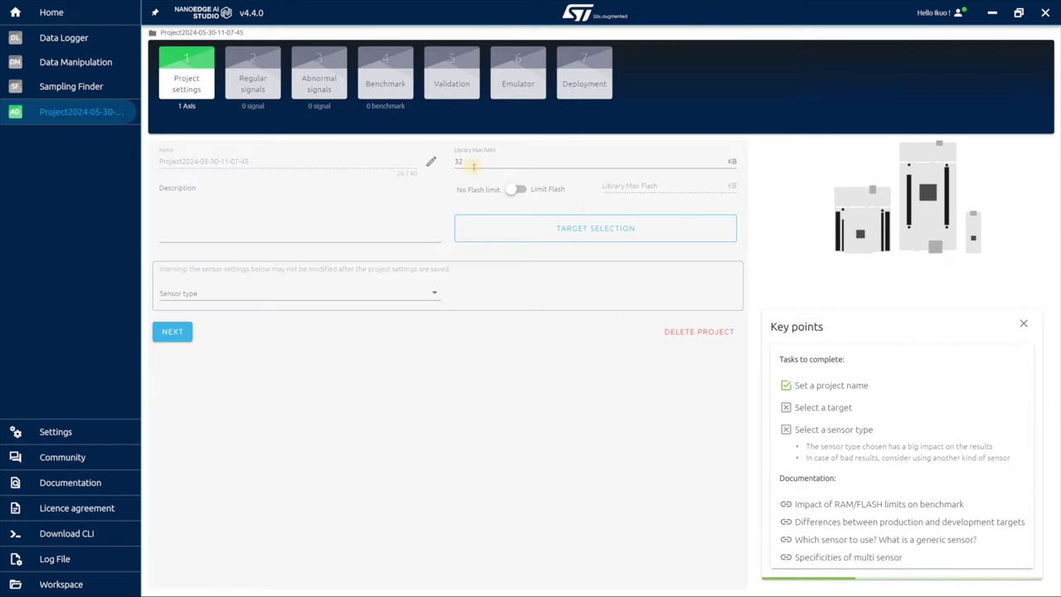
pyautogui.click(430, 161)
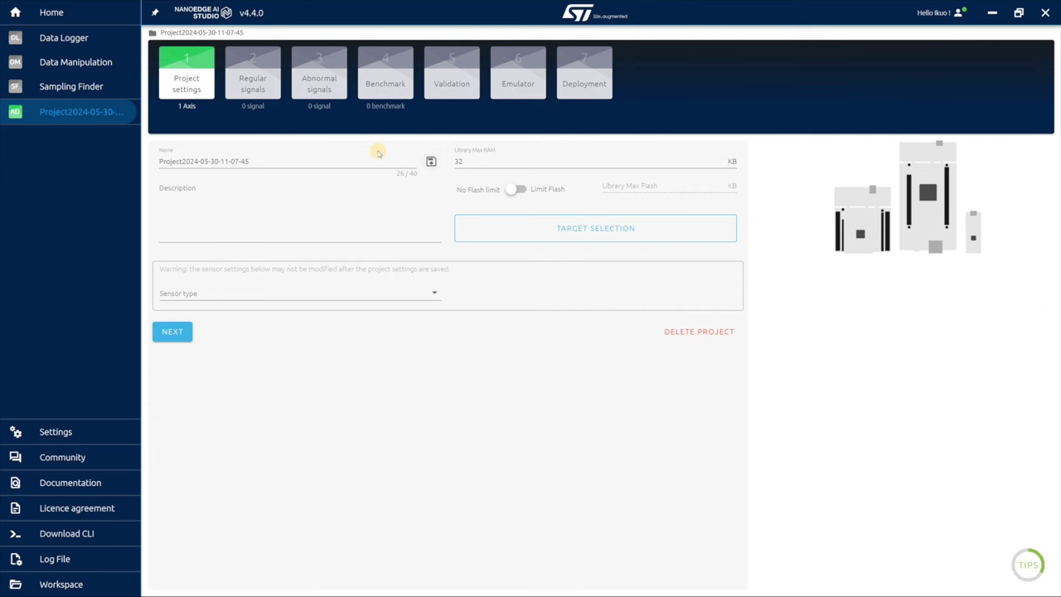
pyautogui.click(377, 154)
pyautogui.press('BackSpace')
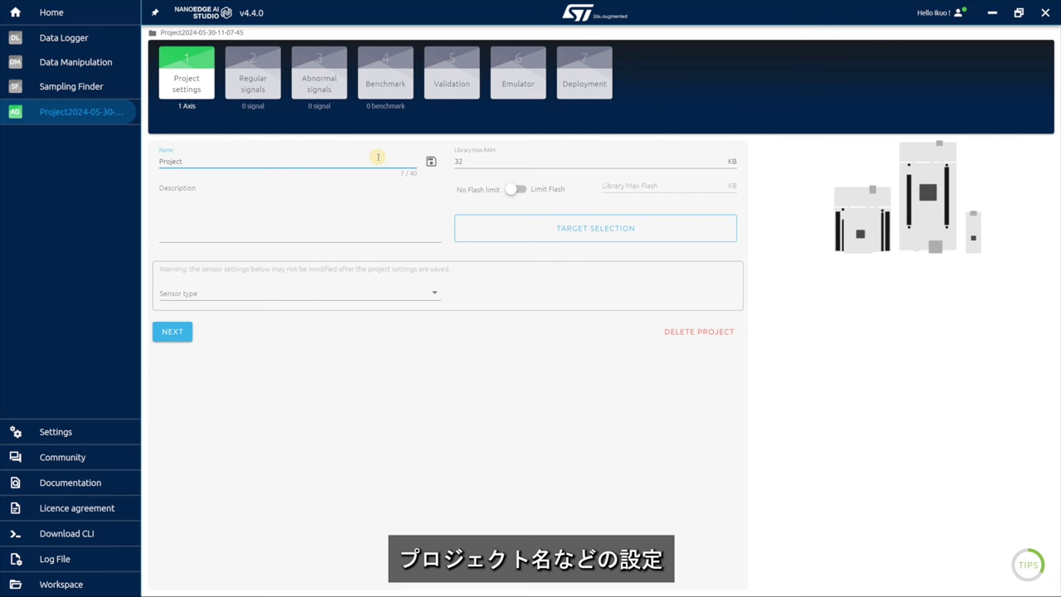
pyautogui.write('E')
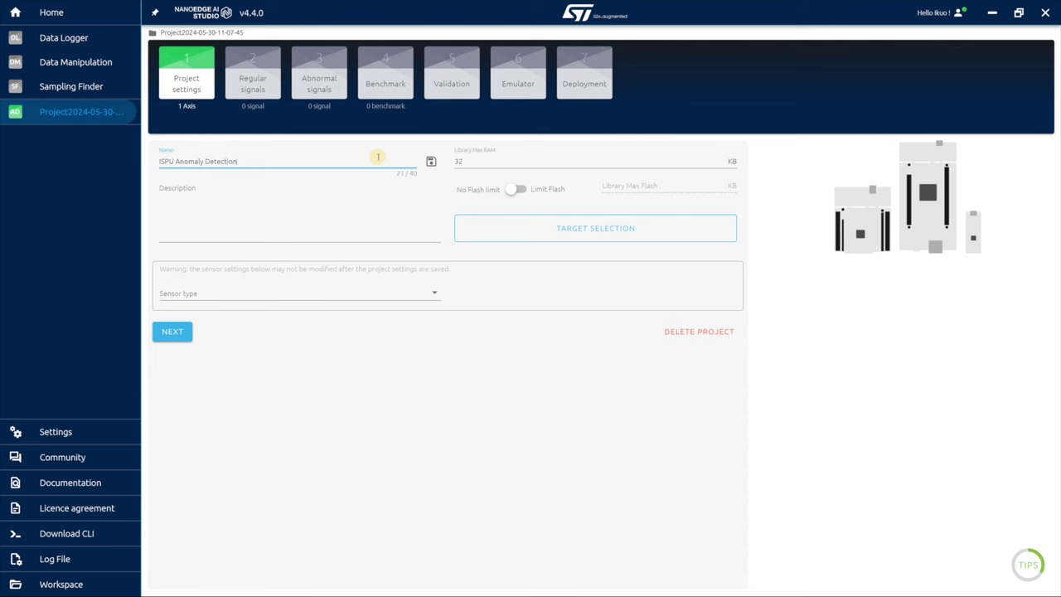
pyautogui.click(431, 161)
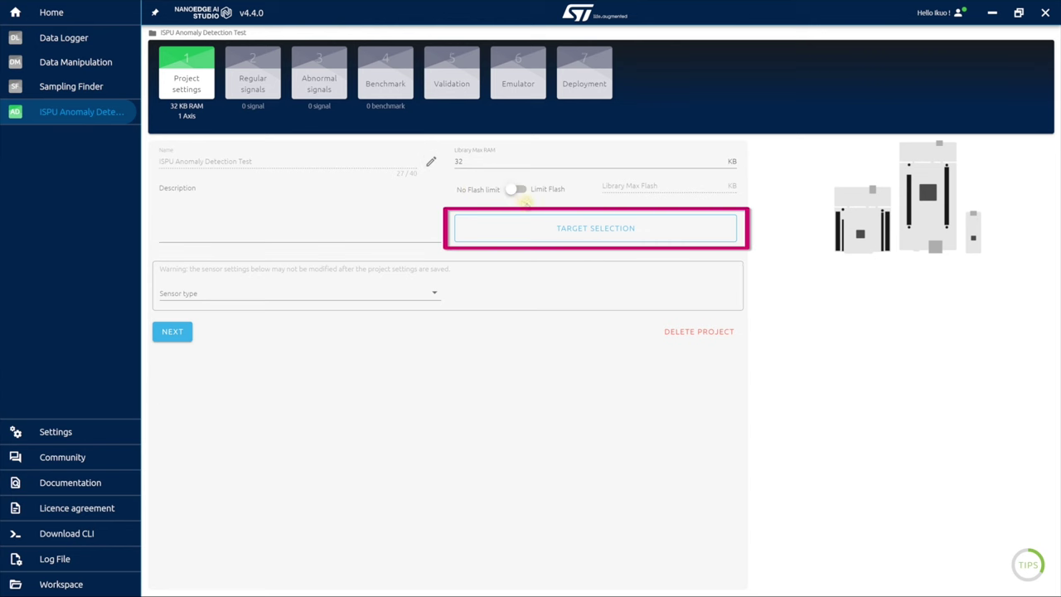
# - Select the STMicroelectronics ISM330ISN microcontroller as the target and proceed with the 3-axis accelerometer as the sensor type
pyautogui.click(646, 228)
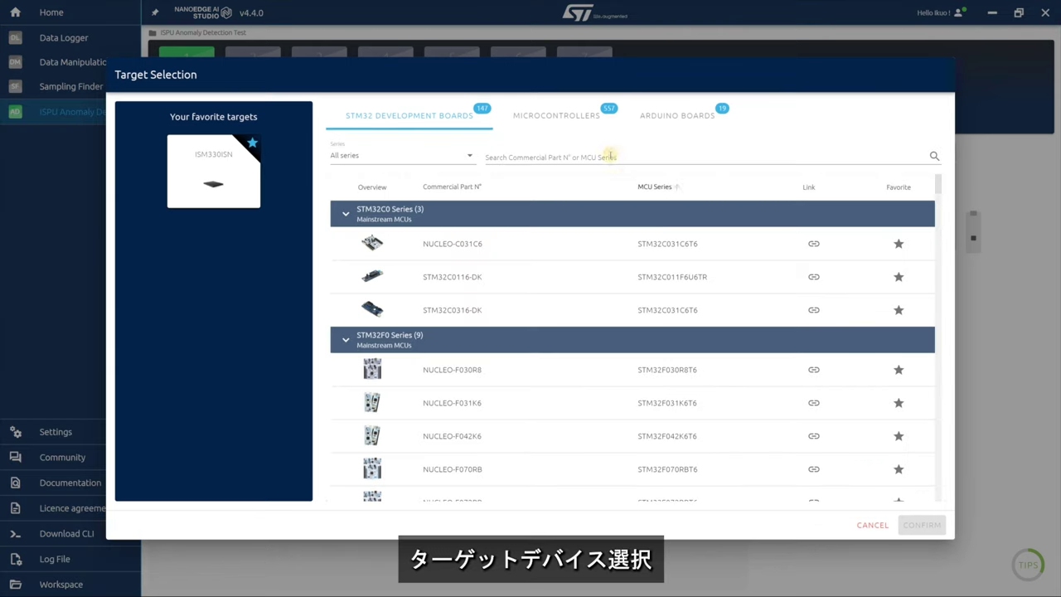
pyautogui.click(565, 118)
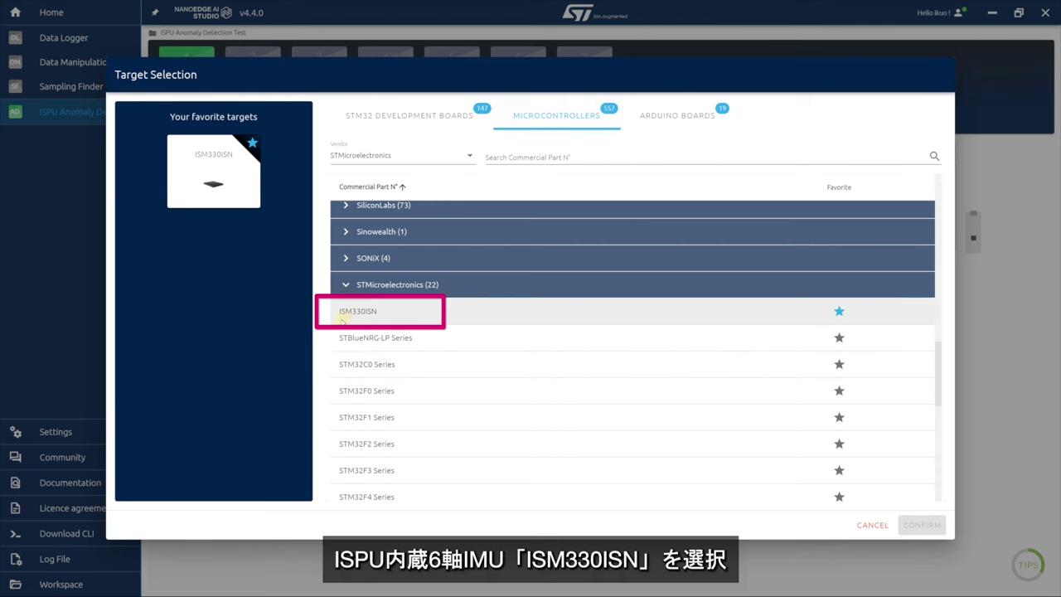
pyautogui.click(390, 310)
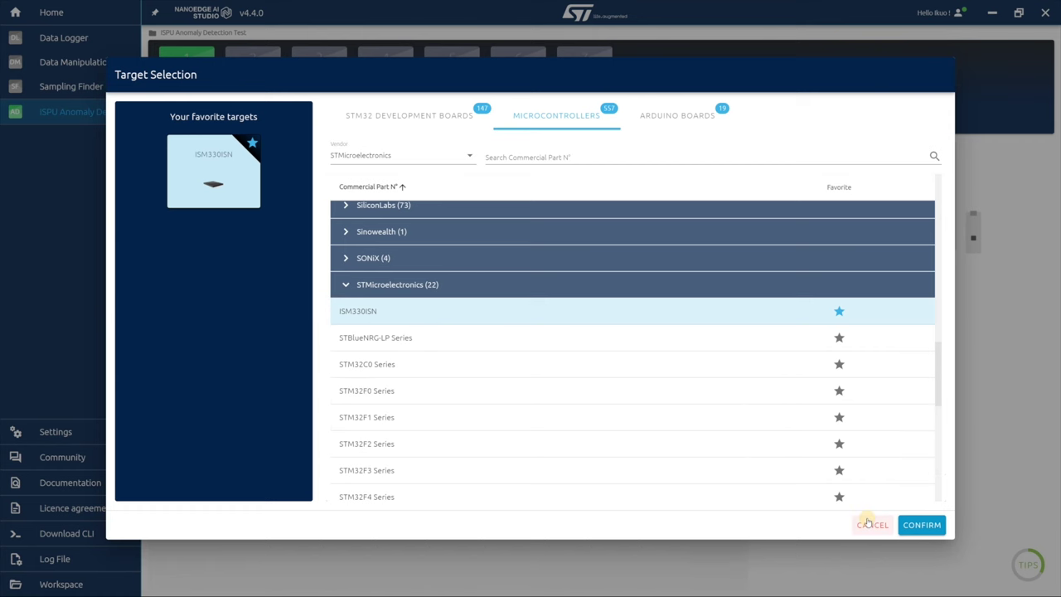
pyautogui.click(937, 526)
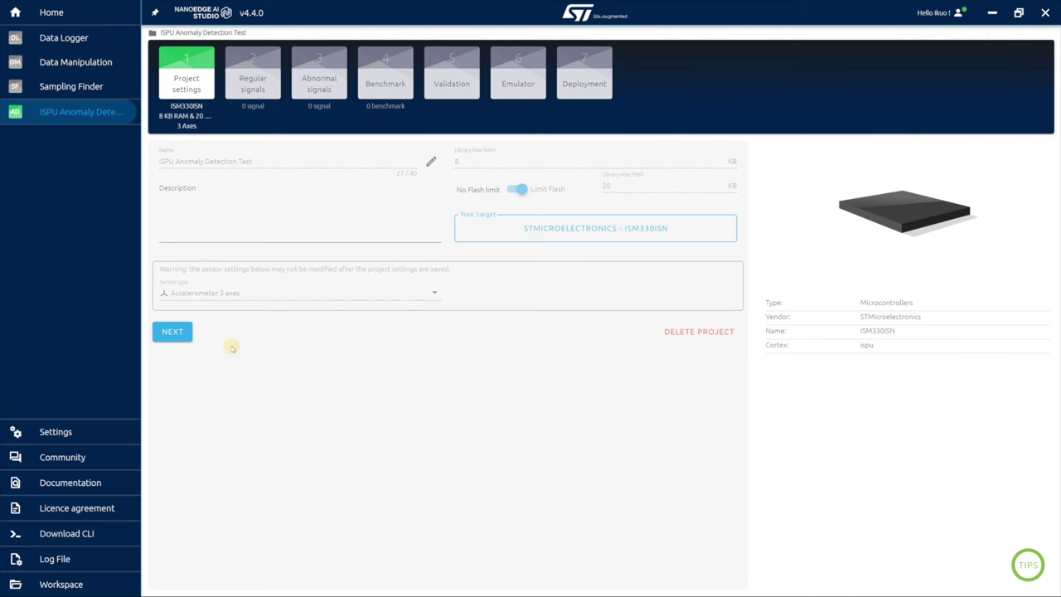
pyautogui.click(173, 332)
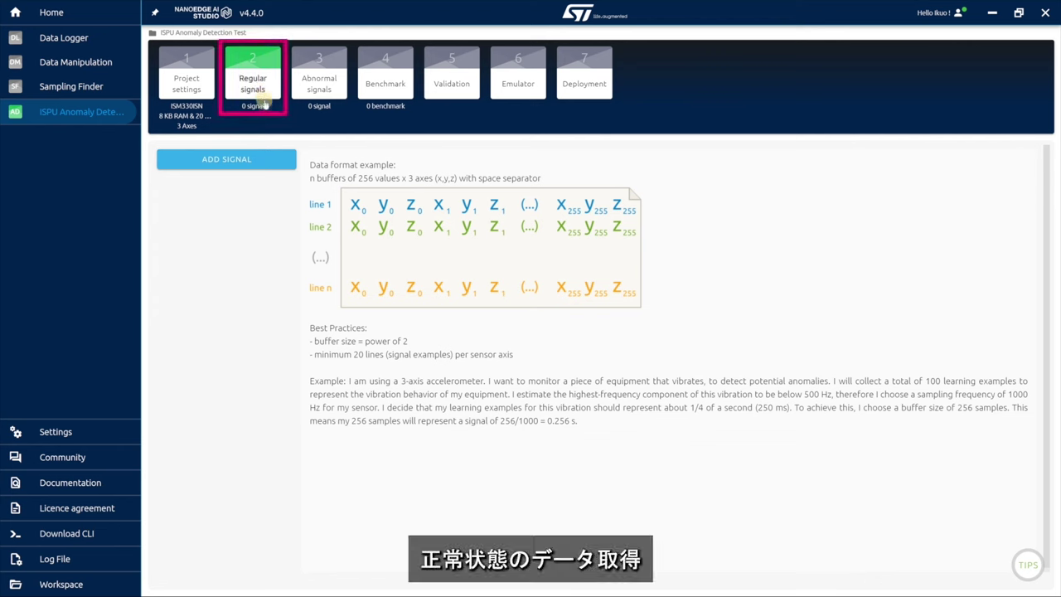
# - Add a regular signal from serial (USB) on COM22 and limit the recording to 100 lines
pyautogui.click(261, 164)
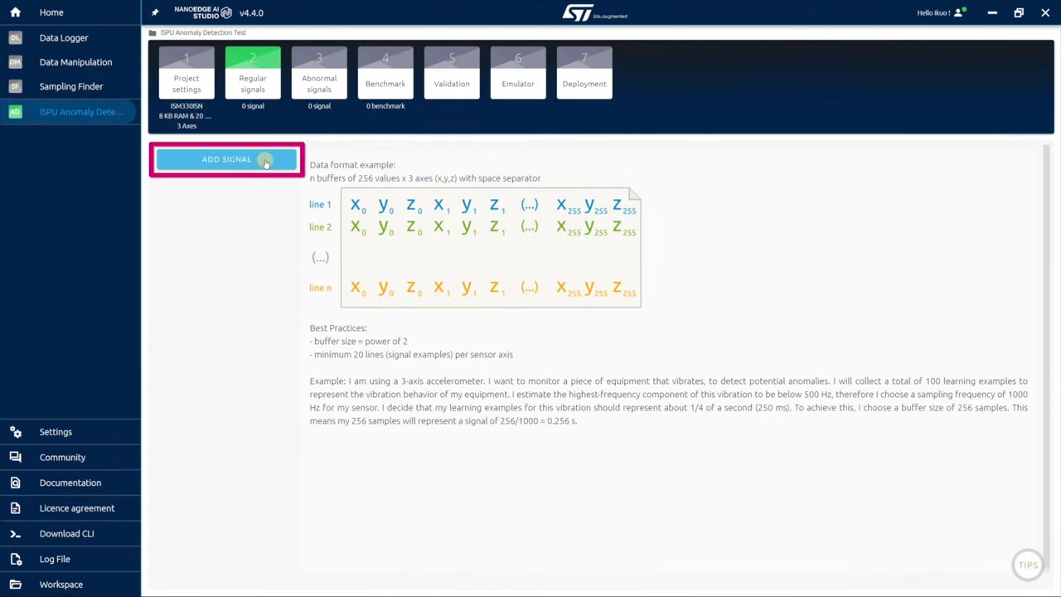
pyautogui.click(265, 161)
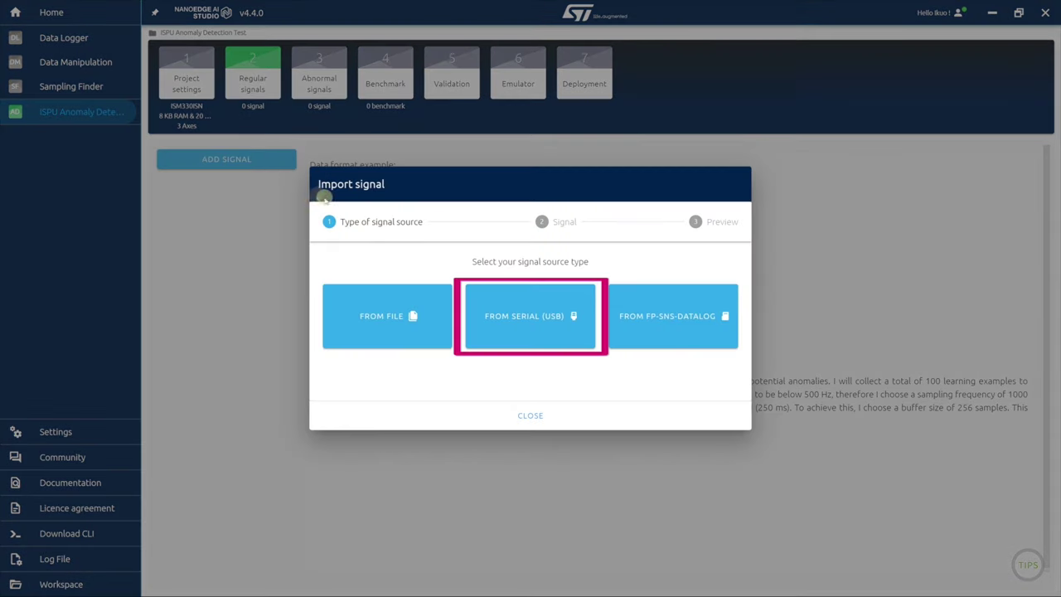
pyautogui.click(523, 338)
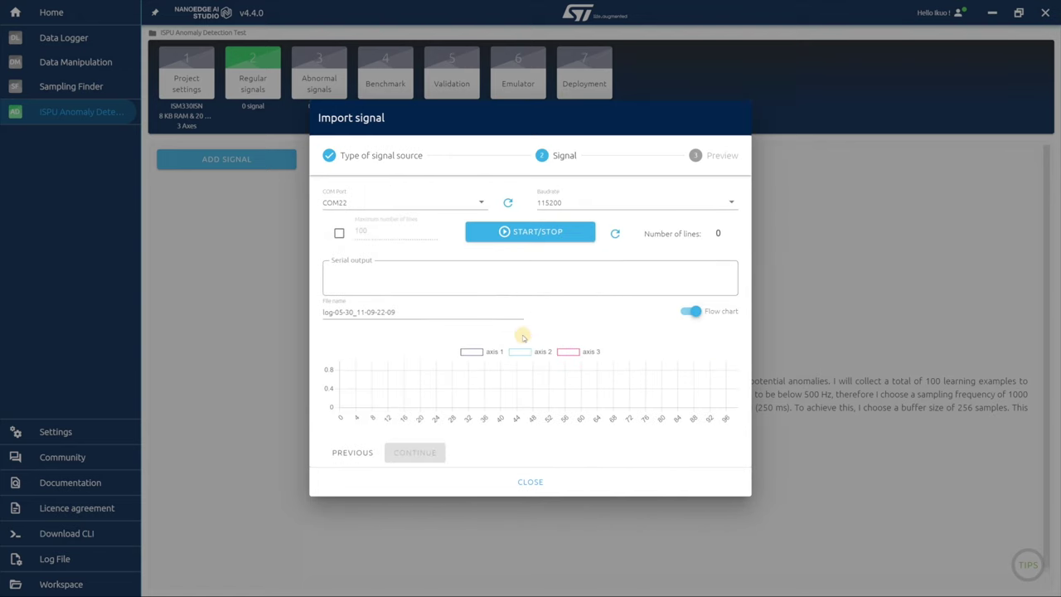
pyautogui.click(479, 203)
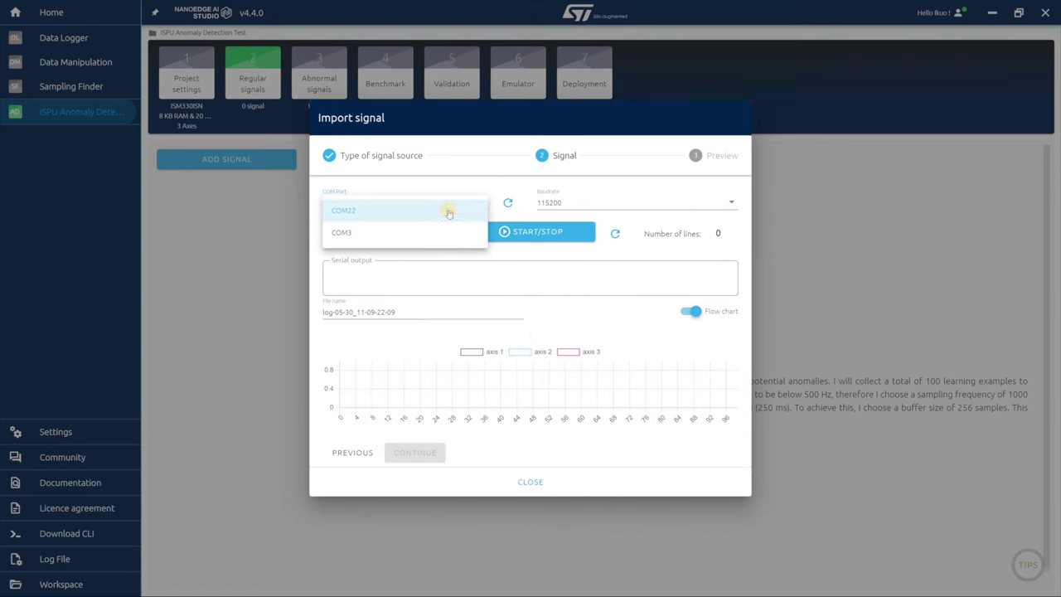
pyautogui.click(437, 210)
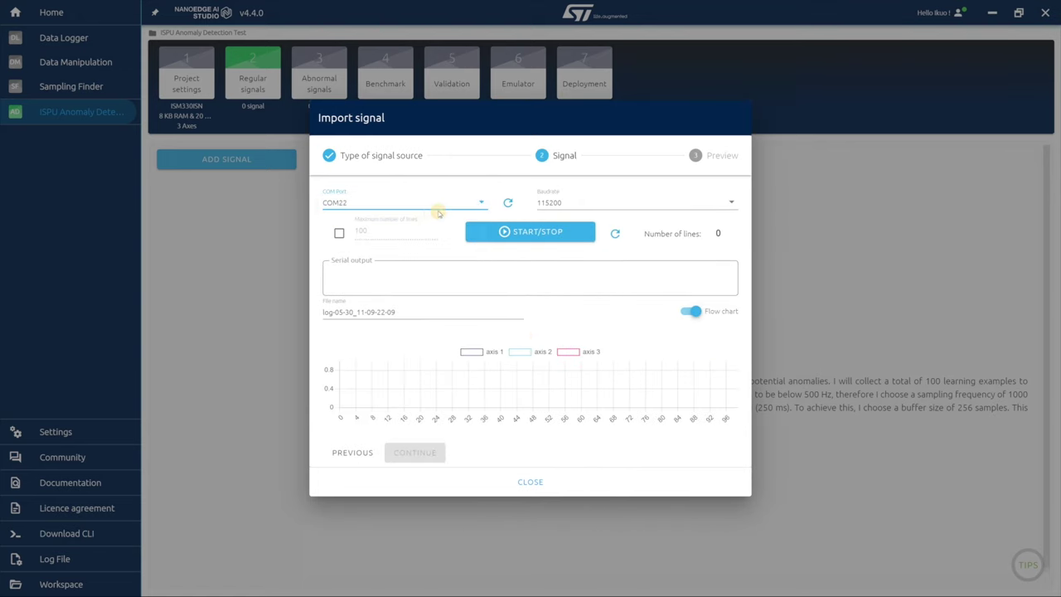
pyautogui.click(339, 234)
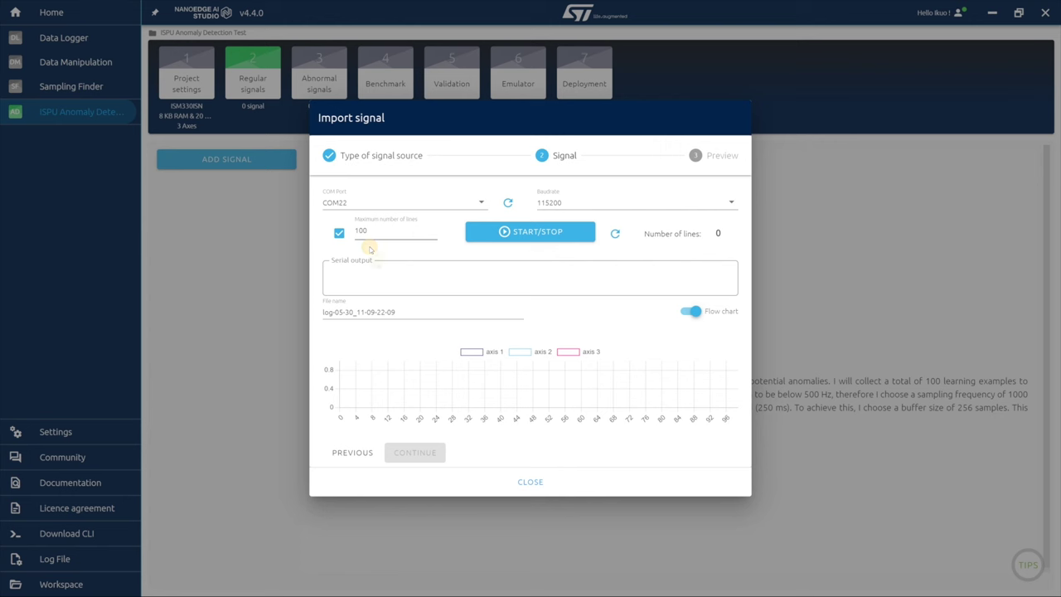
# - Name the log file Normal_1 and record the regular signal
pyautogui.click(406, 311)
pyautogui.press('BackSpace')
pyautogui.press('BackSpace')
pyautogui.press('BackSpace')
pyautogui.press('BackSpace')
pyautogui.press('BackSpace')
pyautogui.press('BackSpace')
pyautogui.press('BackSpace')
pyautogui.press('BackSpace')
pyautogui.press('BackSpace')
pyautogui.press('BackSpace')
pyautogui.press('BackSpace')
pyautogui.press('BackSpace')
pyautogui.press('BackSpace')
pyautogui.press('BackSpace')
pyautogui.press('BackSpace')
pyautogui.press('BackSpace')
pyautogui.press('BackSpace')
pyautogui.press('BackSpace')
pyautogui.press('BackSpace')
pyautogui.press('BackSpace')
pyautogui.press('BackSpace')
pyautogui.write('Norm')
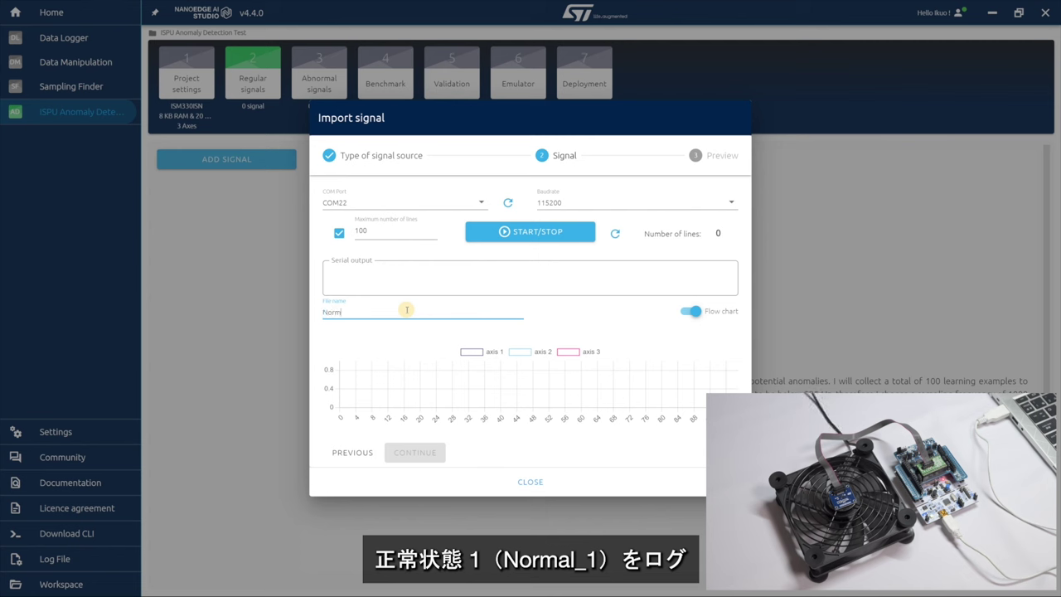
pyautogui.write('al_1')
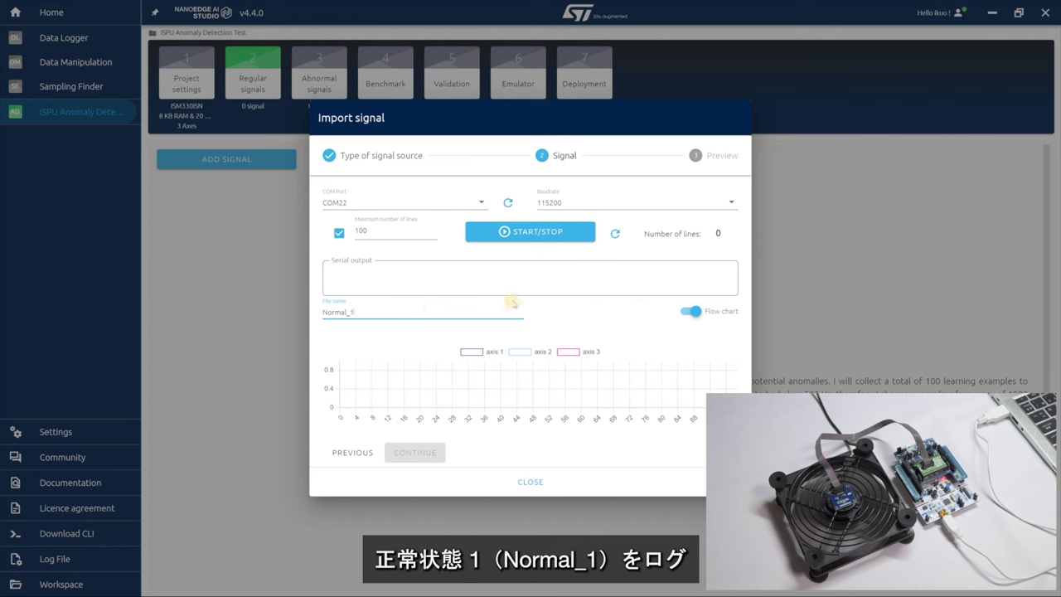
pyautogui.click(545, 235)
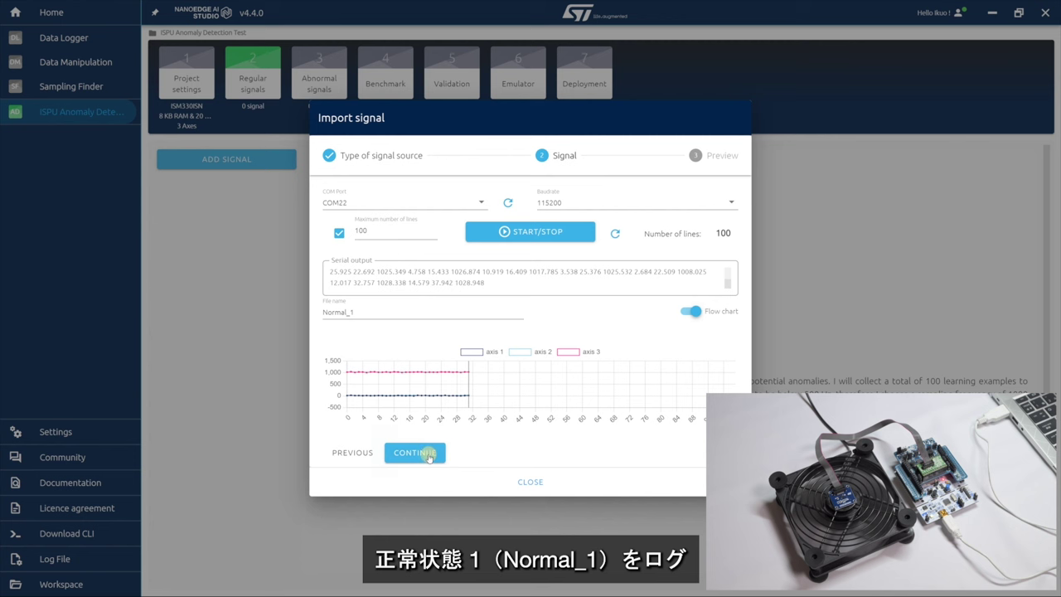
# - Check the preview of the recorded Normal_1 data with the space delimiter and import the signal
pyautogui.click(427, 454)
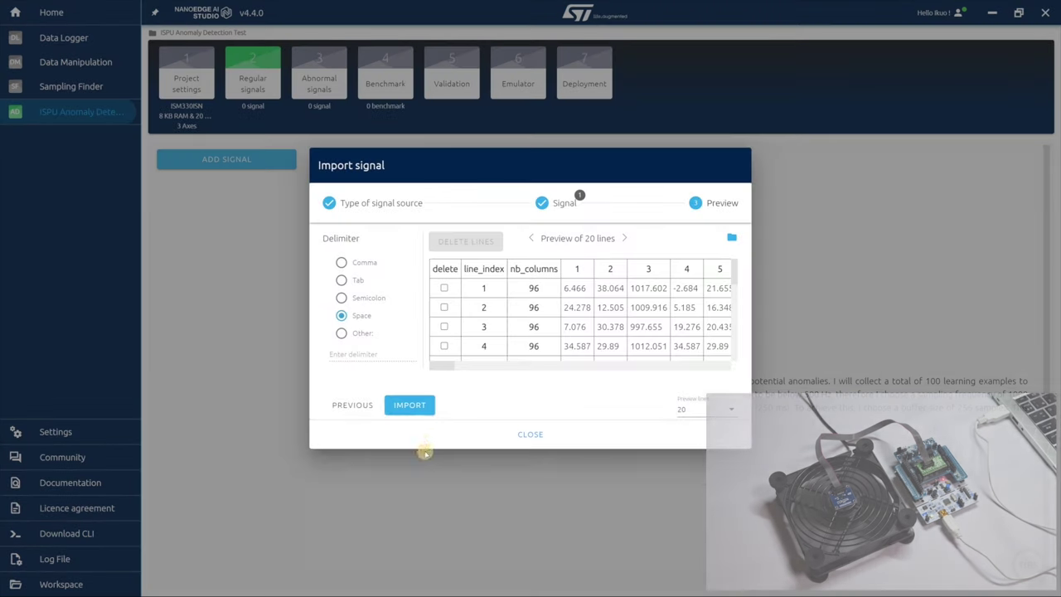
pyautogui.moveTo(448, 366); pyautogui.dragTo(510, 375)
pyautogui.moveTo(733, 272); pyautogui.dragTo(734, 350)
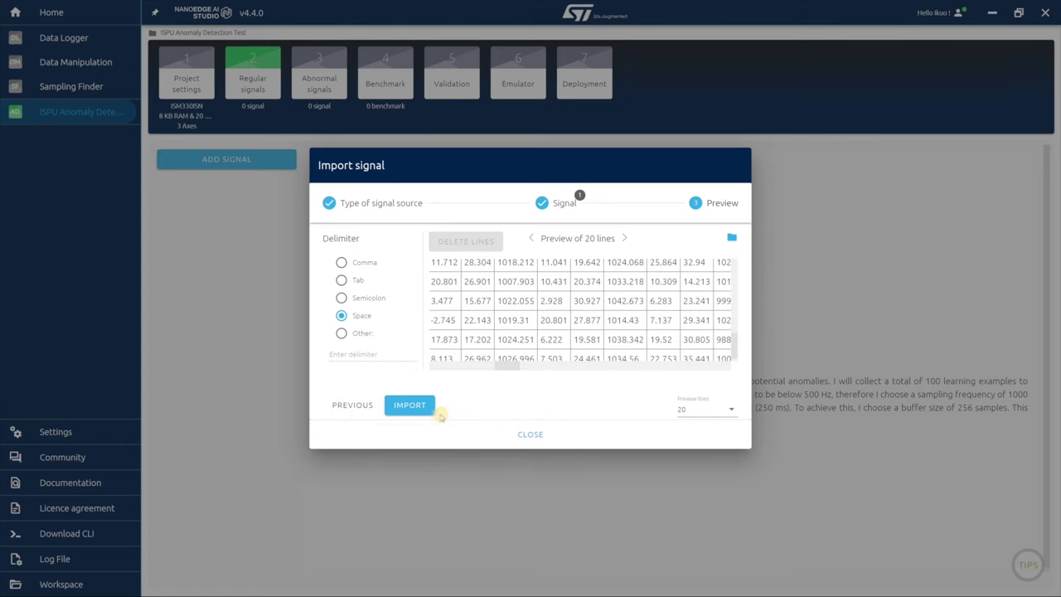
pyautogui.click(407, 406)
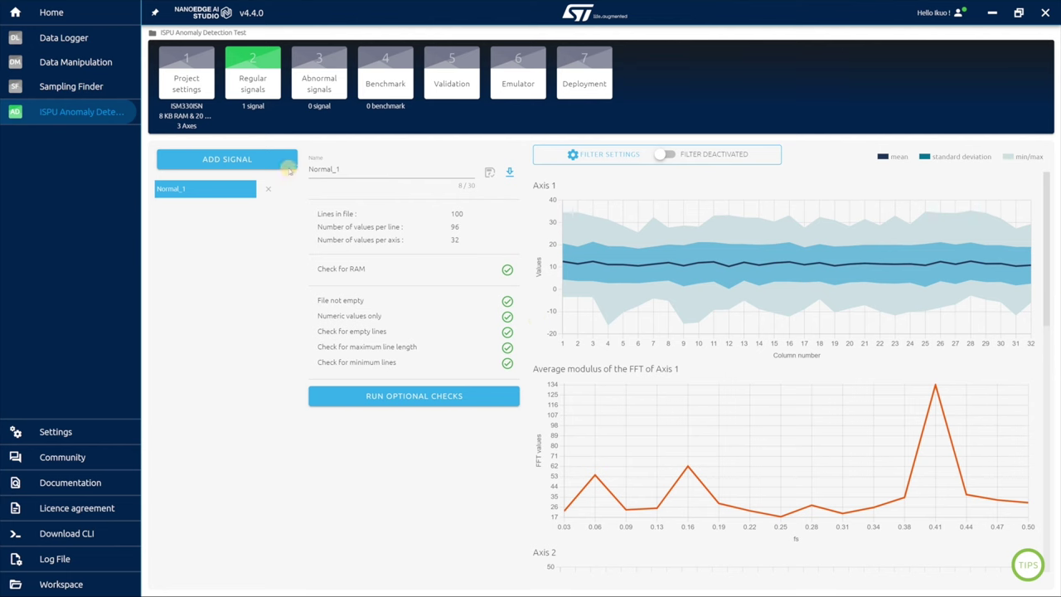
# - Record a second regular signal from serial (USB), limited to 100 lines, with the file name Normal_2
pyautogui.click(281, 157)
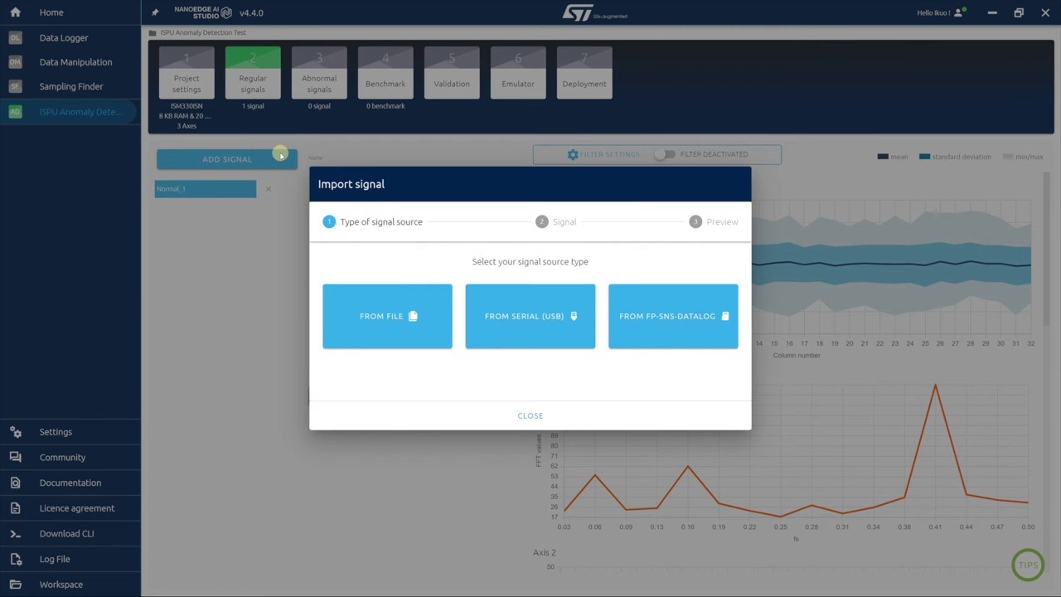
pyautogui.click(530, 316)
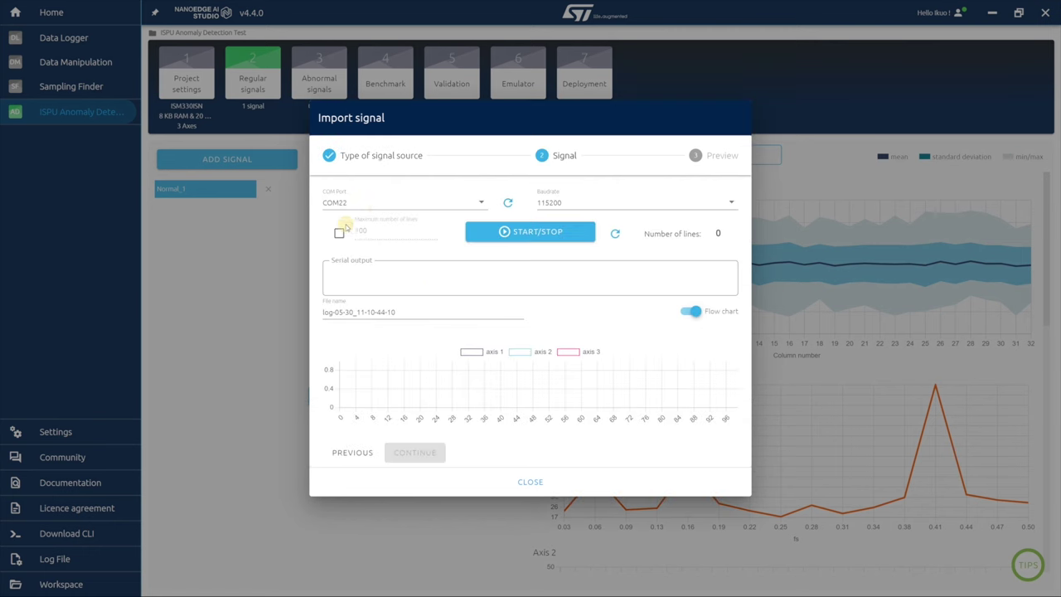
pyautogui.click(338, 233)
pyautogui.click(401, 311)
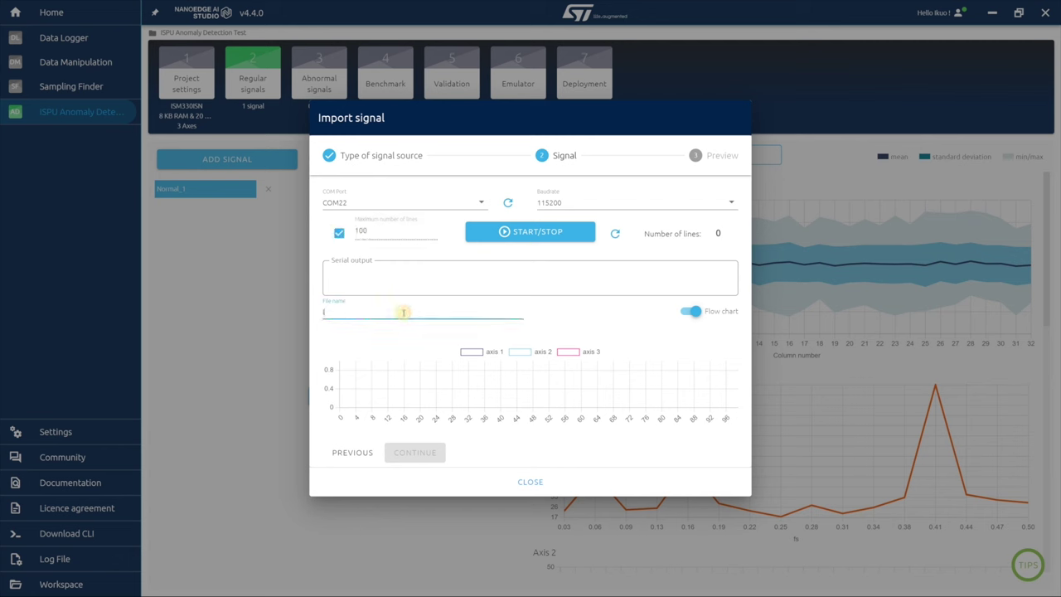
pyautogui.write('Normal_2')
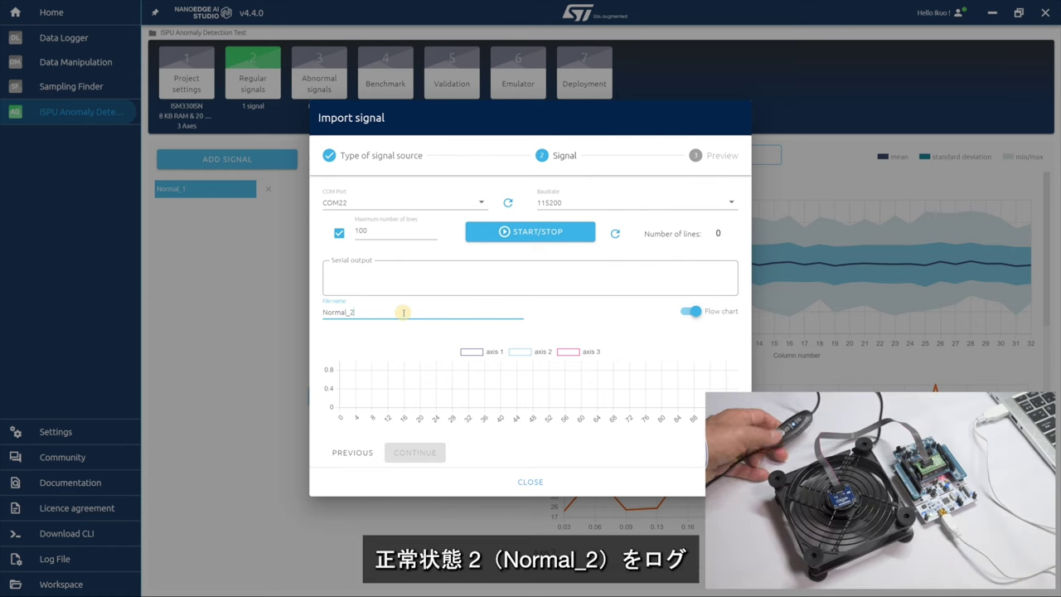
pyautogui.click(523, 231)
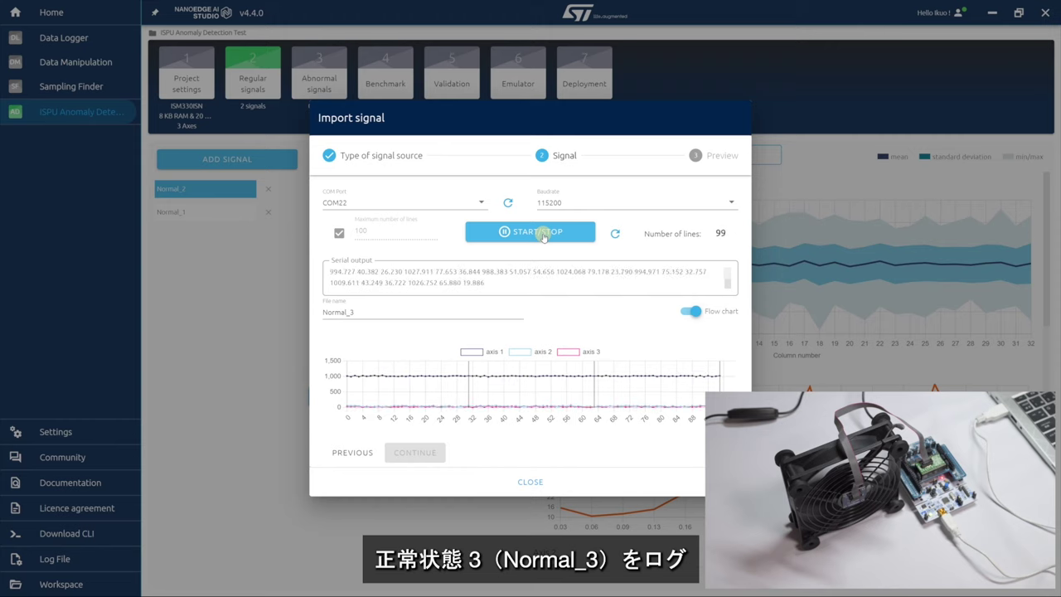
# - Import the recorded Normal_3 signal and go to the abnormal signals stage
pyautogui.click(436, 452)
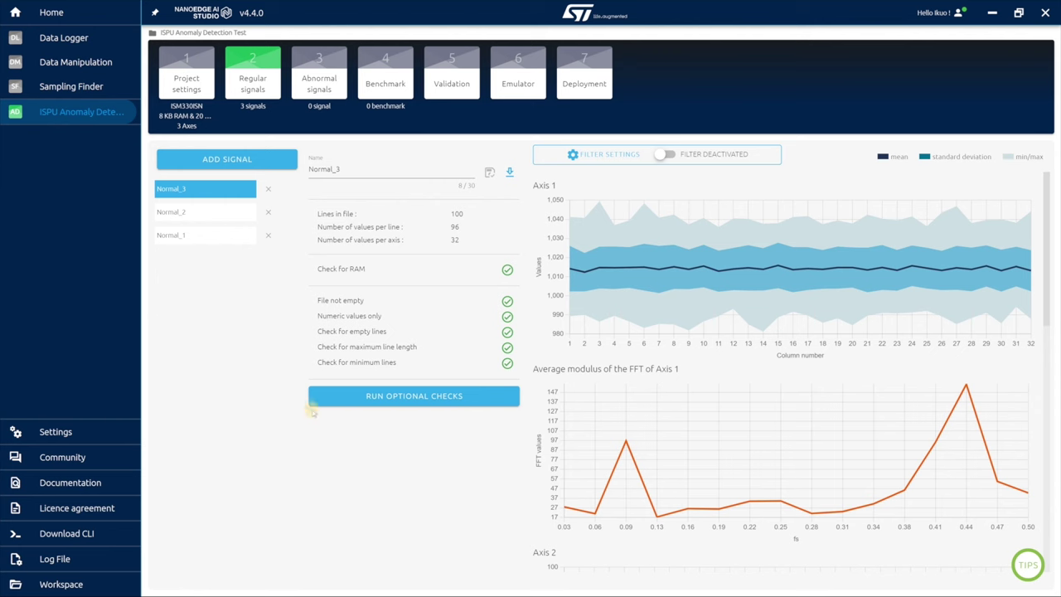
pyautogui.click(343, 89)
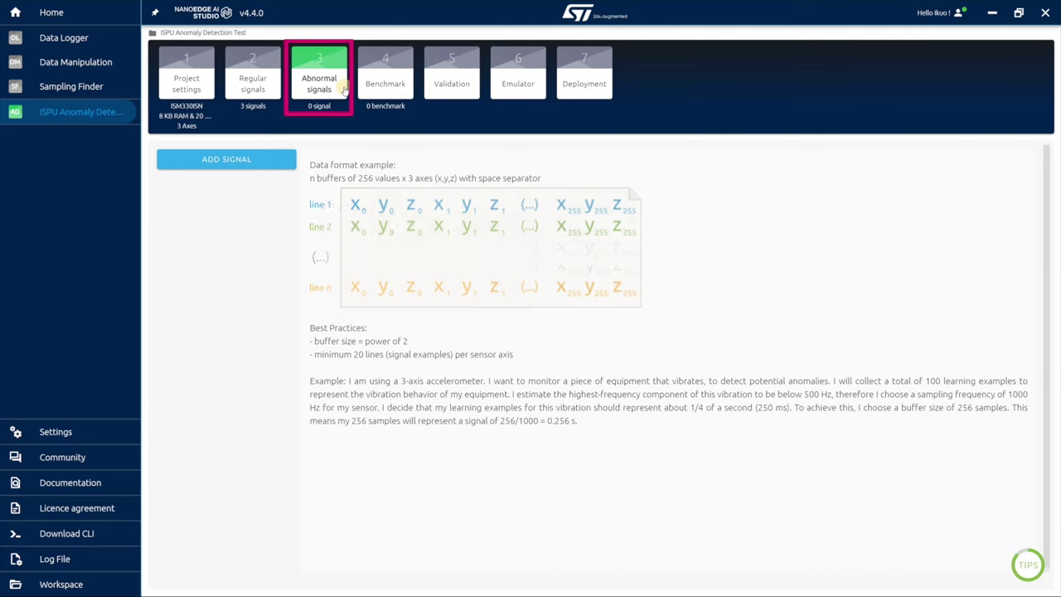
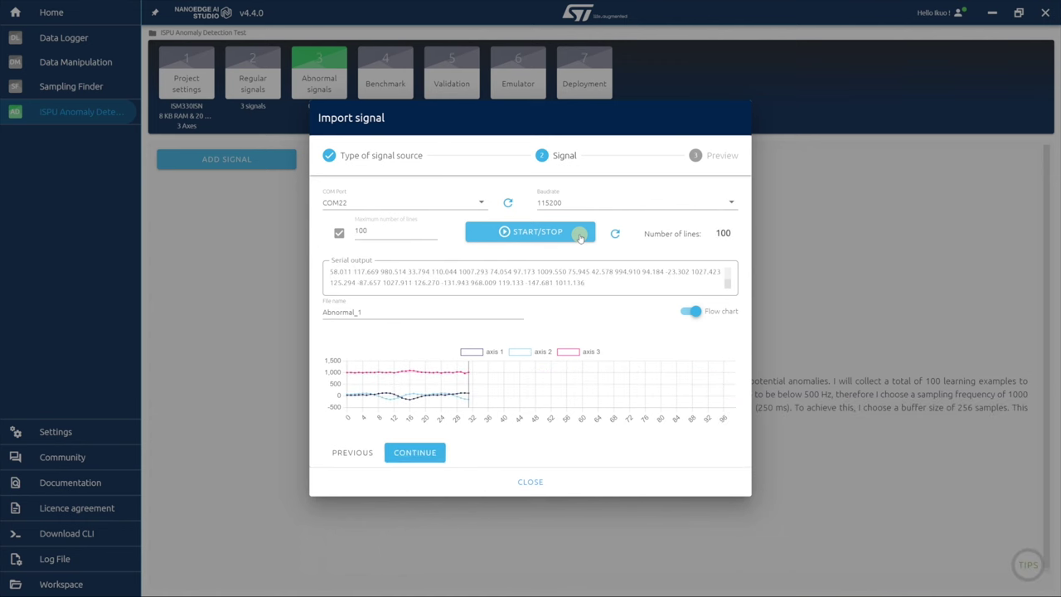
# - Import the recorded Abnormal_1 signal and go to the Benchmark stage
pyautogui.click(410, 456)
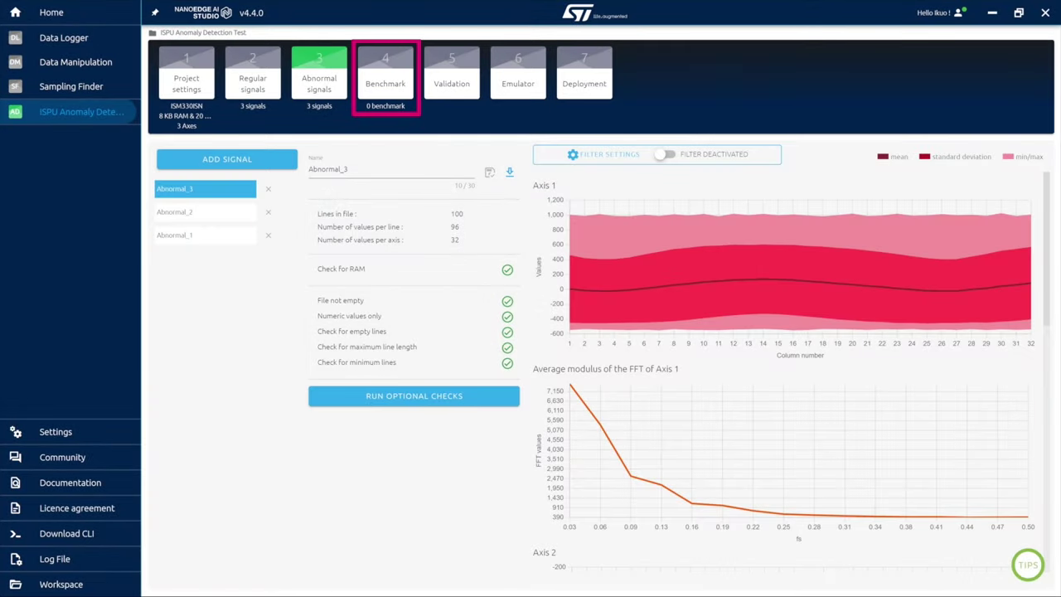
pyautogui.click(397, 74)
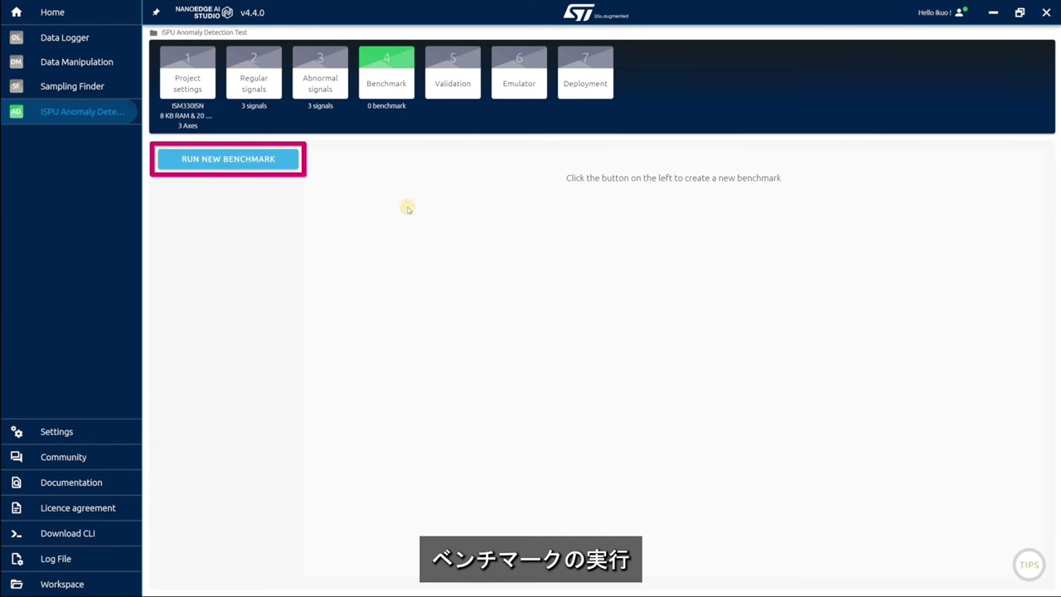
# - Run a new benchmark using regular signals Normal_1 to Normal_3 and abnormal signals Abnormal_1 to Abnormal_3
pyautogui.click(285, 159)
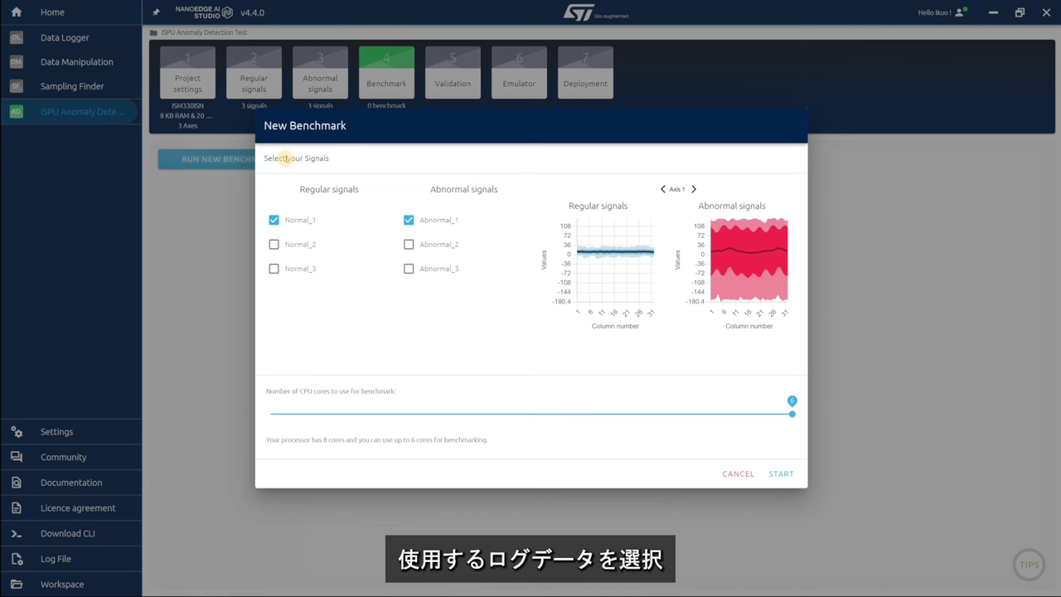
pyautogui.click(275, 244)
pyautogui.click(273, 269)
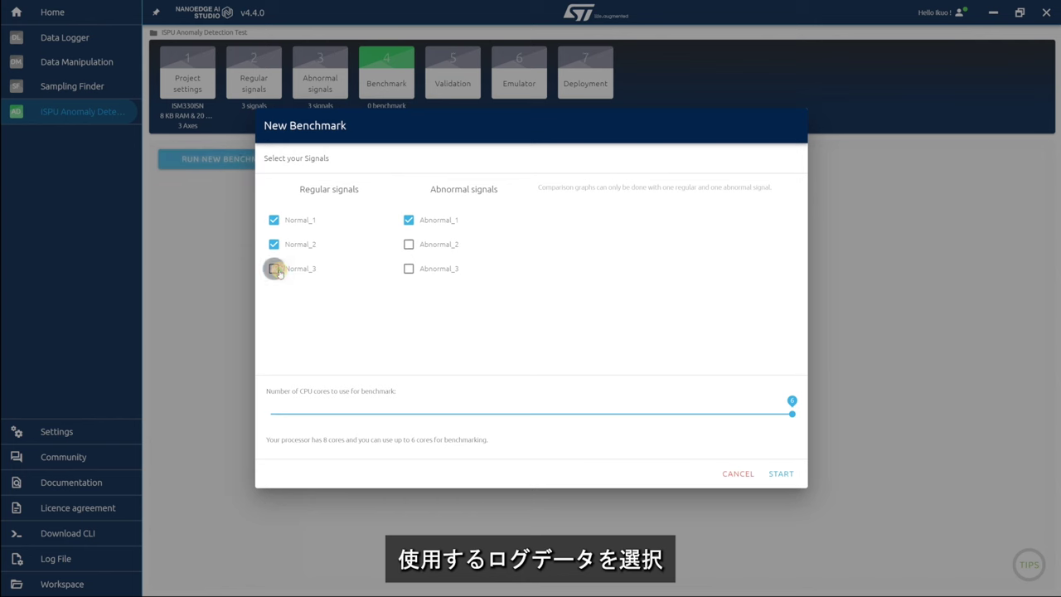
pyautogui.click(408, 245)
pyautogui.click(410, 269)
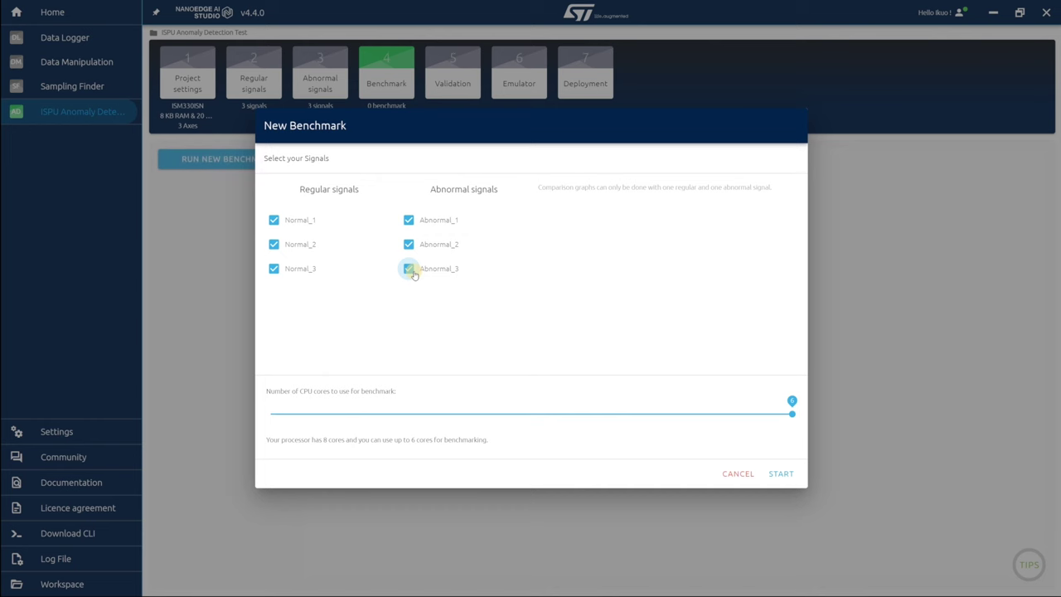
pyautogui.click(781, 475)
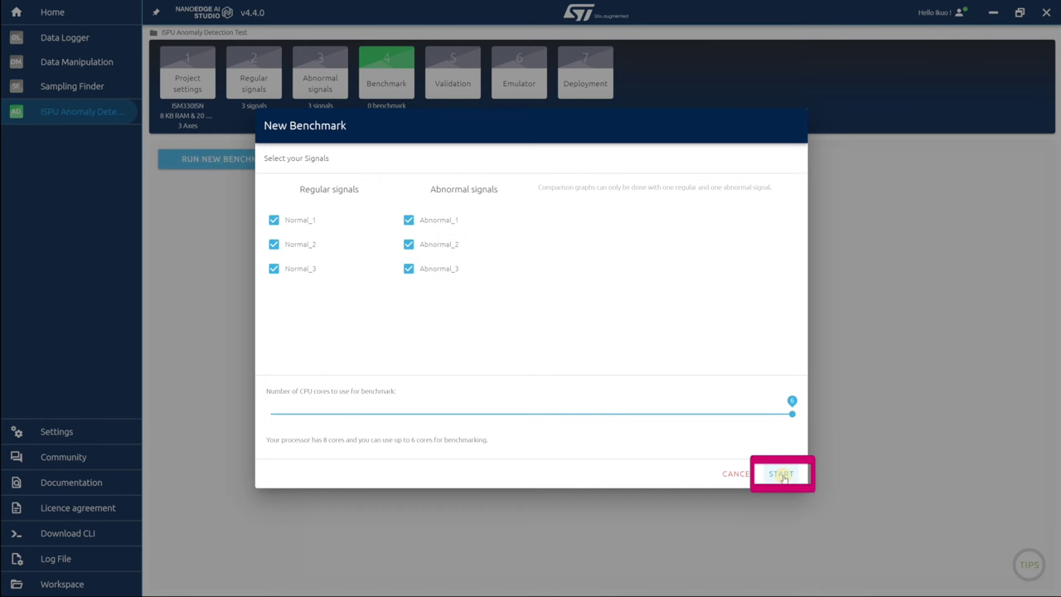
pyautogui.click(781, 475)
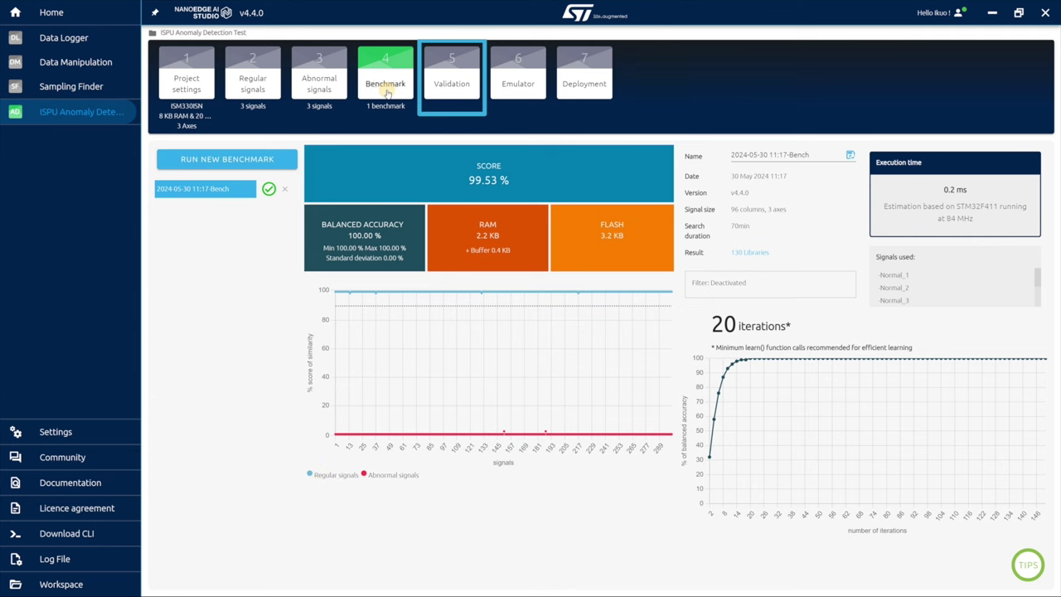
# - Go to the Validation stage and review the full report of the top-ranked library, down to its algorithm flowchart
pyautogui.click(469, 91)
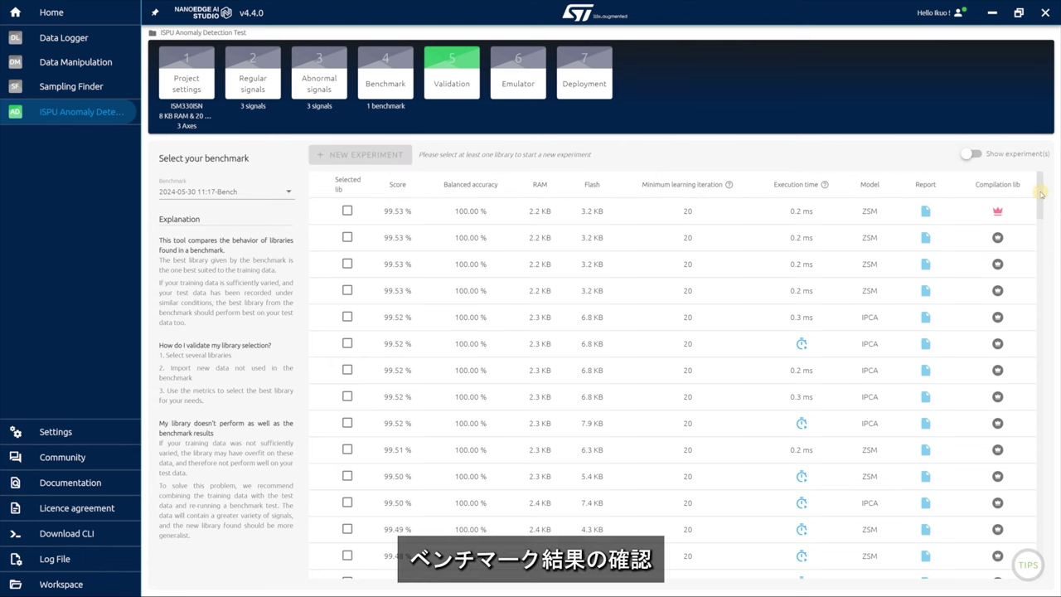
pyautogui.moveTo(1041, 193)
pyautogui.mouseDown()
pyautogui.moveTo(1041, 323)
pyautogui.moveTo(1042, 174)
pyautogui.mouseUp()
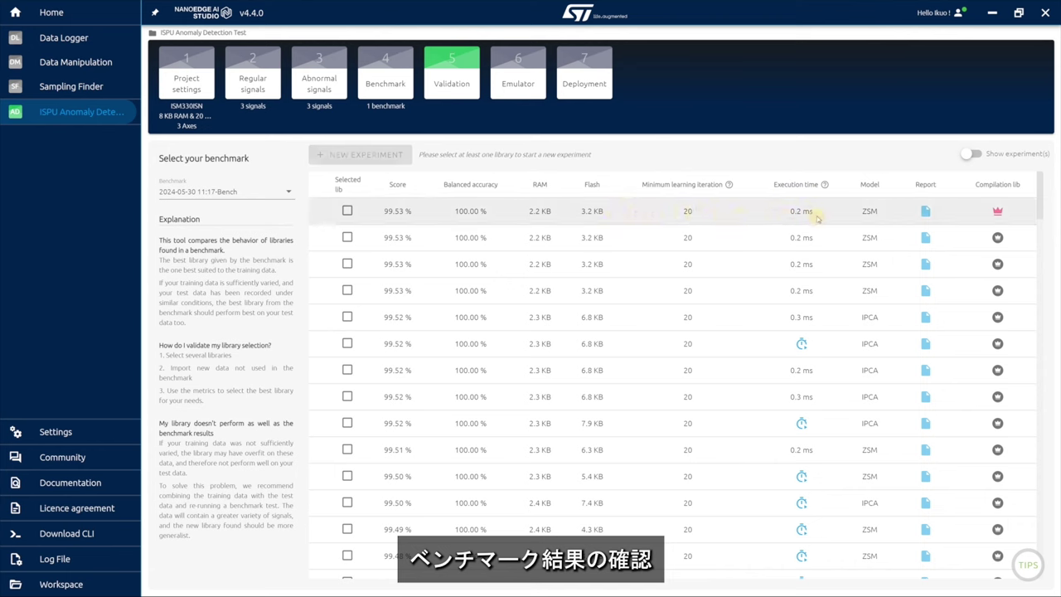
pyautogui.click(925, 212)
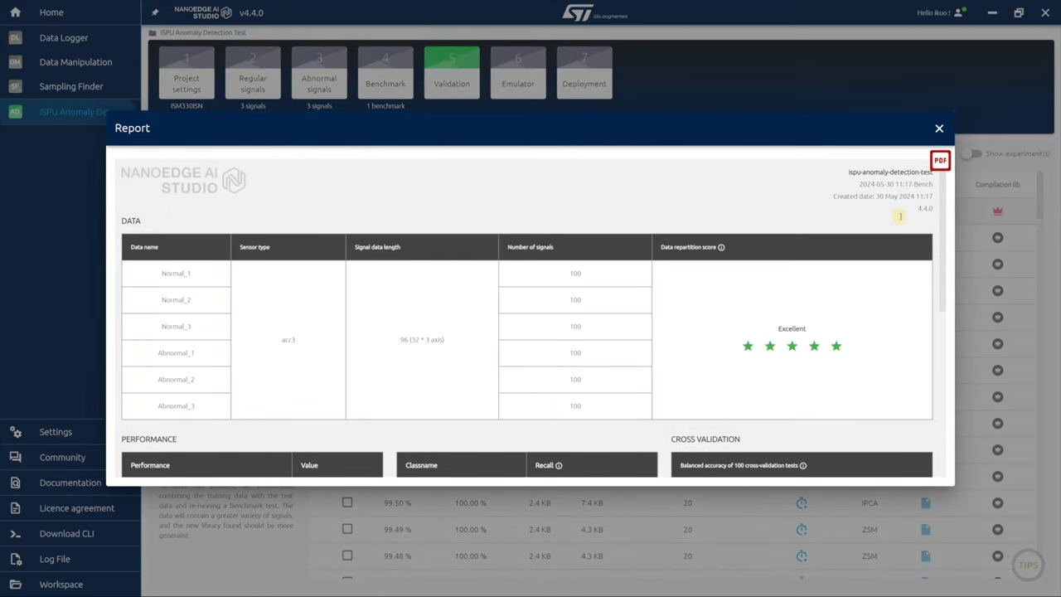
pyautogui.moveTo(940, 199); pyautogui.dragTo(937, 373)
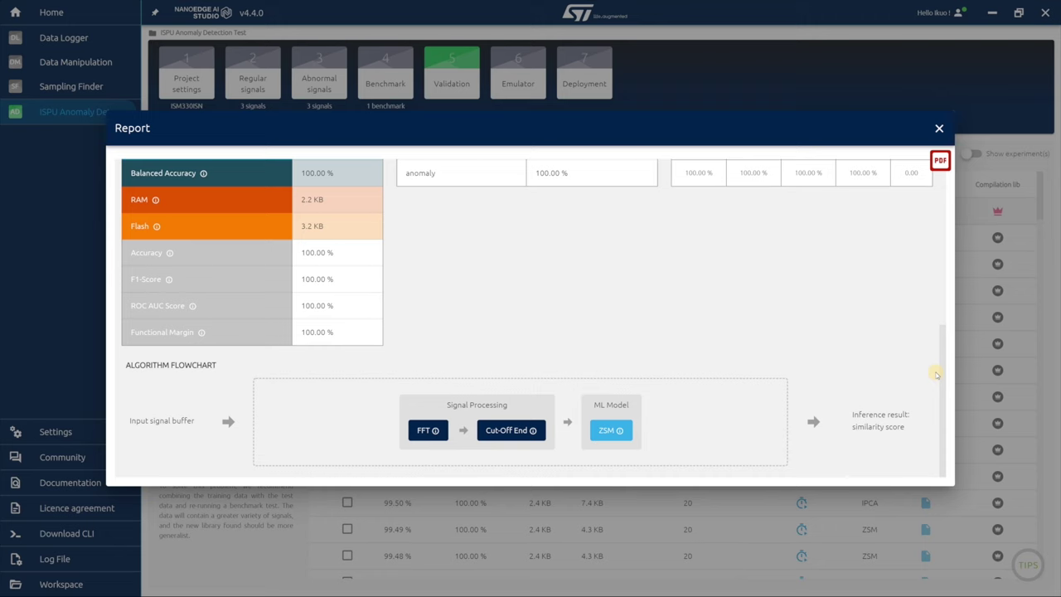
pyautogui.click(938, 126)
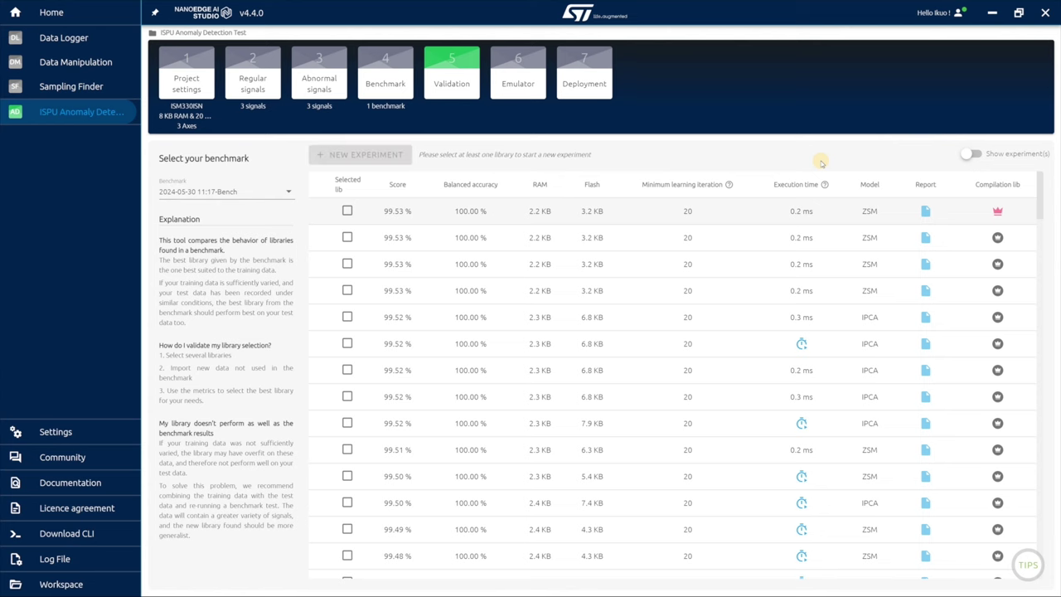
# - Initialize the emulator for the benchmark library and have it learn signals over serial (USB) from COM22, limited to 100 lines
pyautogui.click(513, 88)
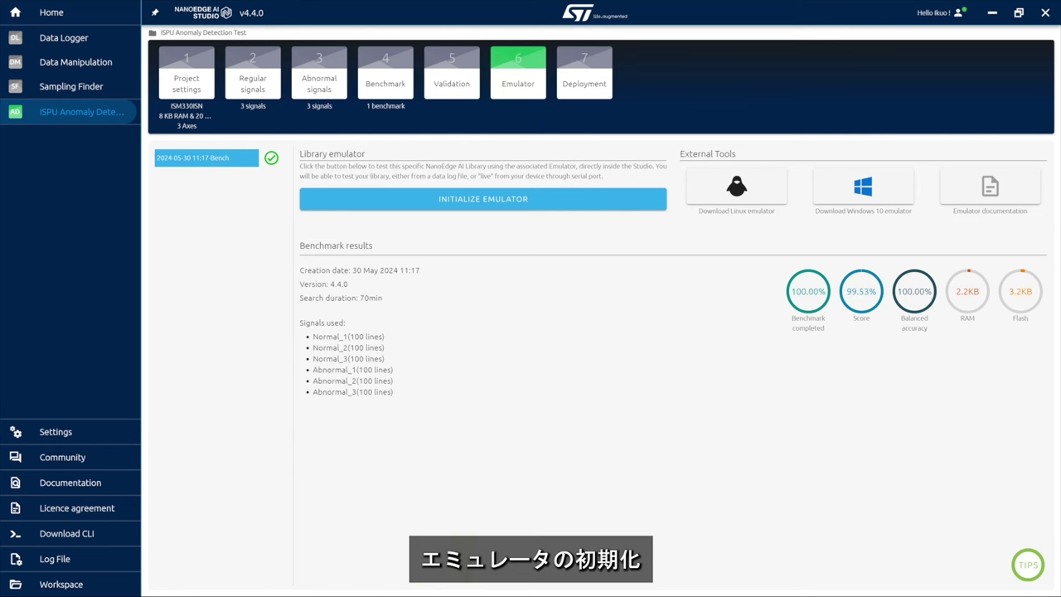
pyautogui.click(557, 201)
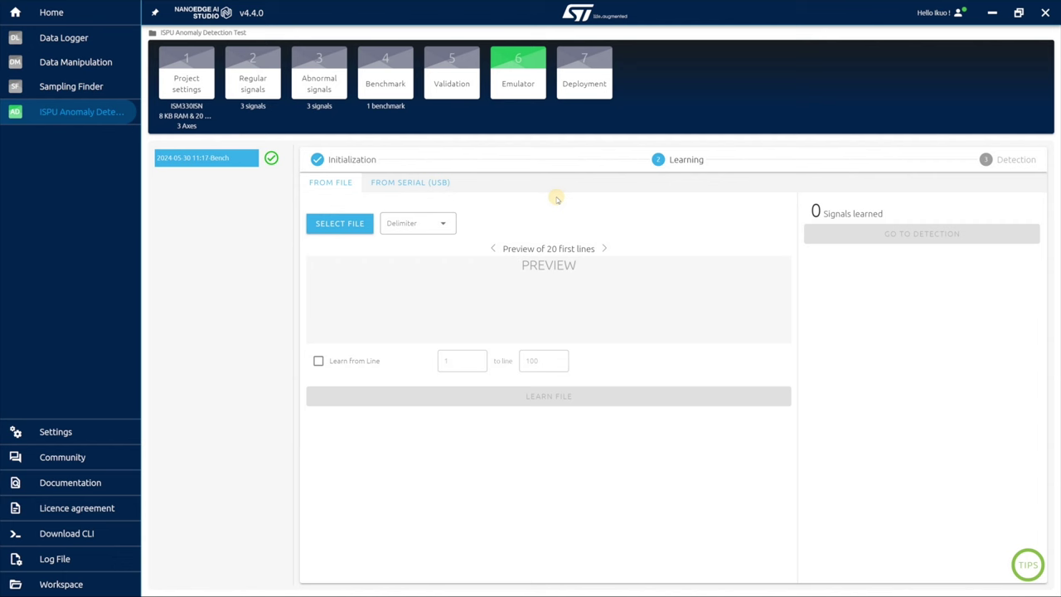
pyautogui.click(421, 184)
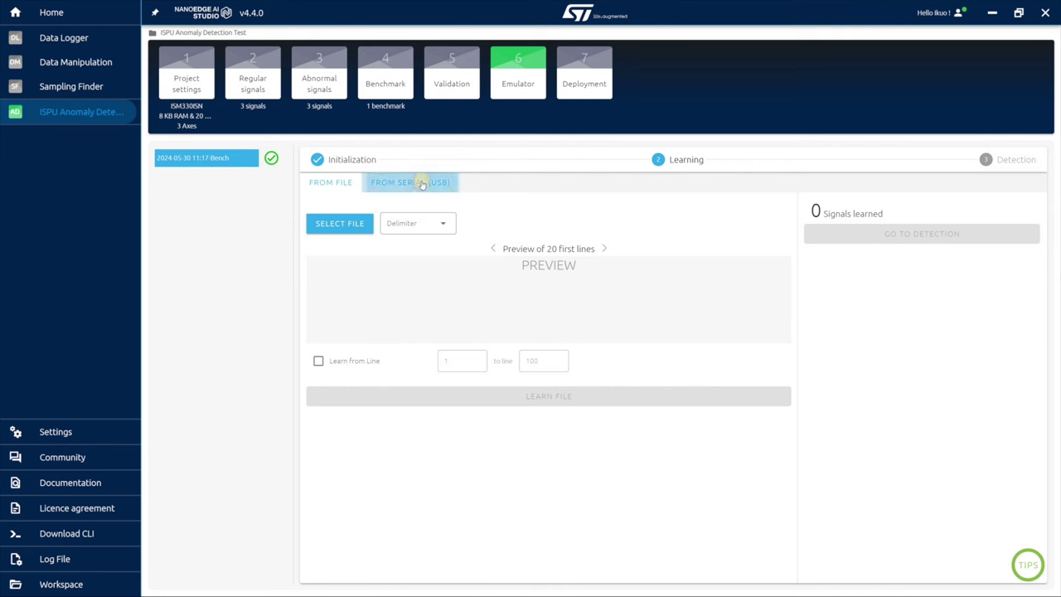
pyautogui.click(475, 212)
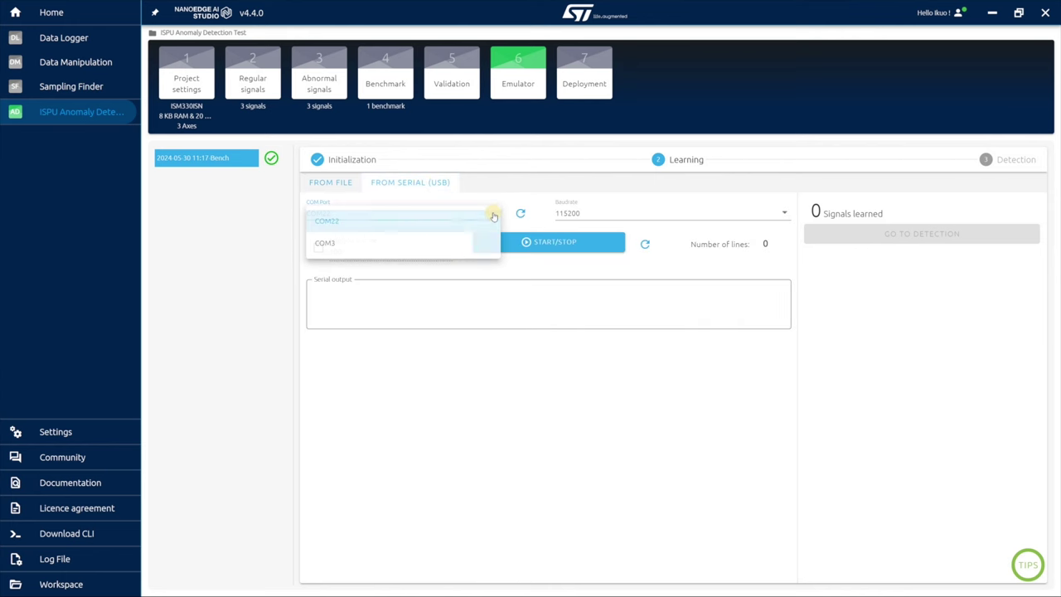
pyautogui.click(467, 221)
pyautogui.click(319, 251)
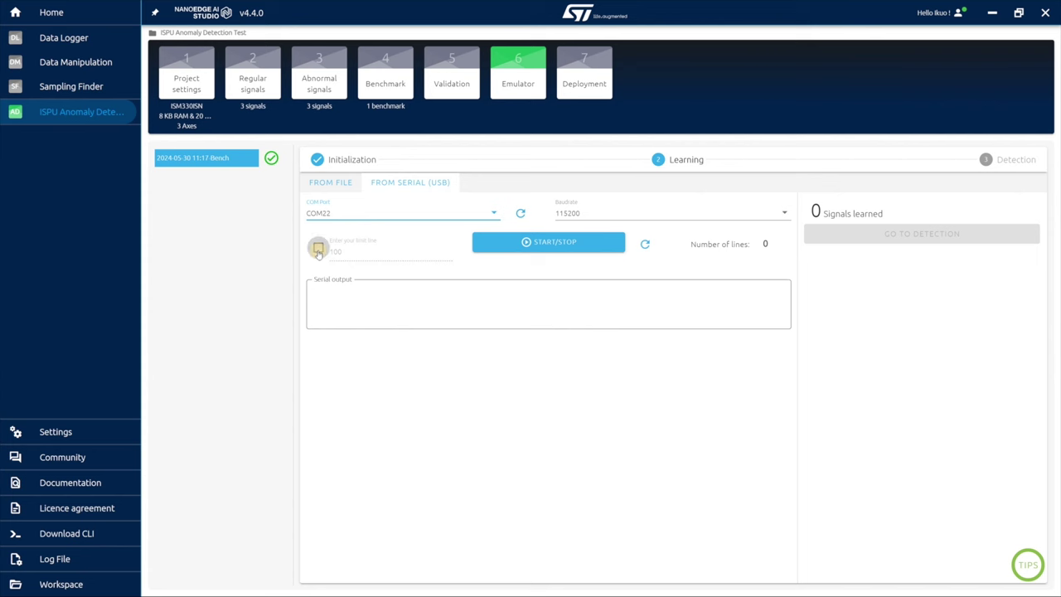
pyautogui.click(598, 244)
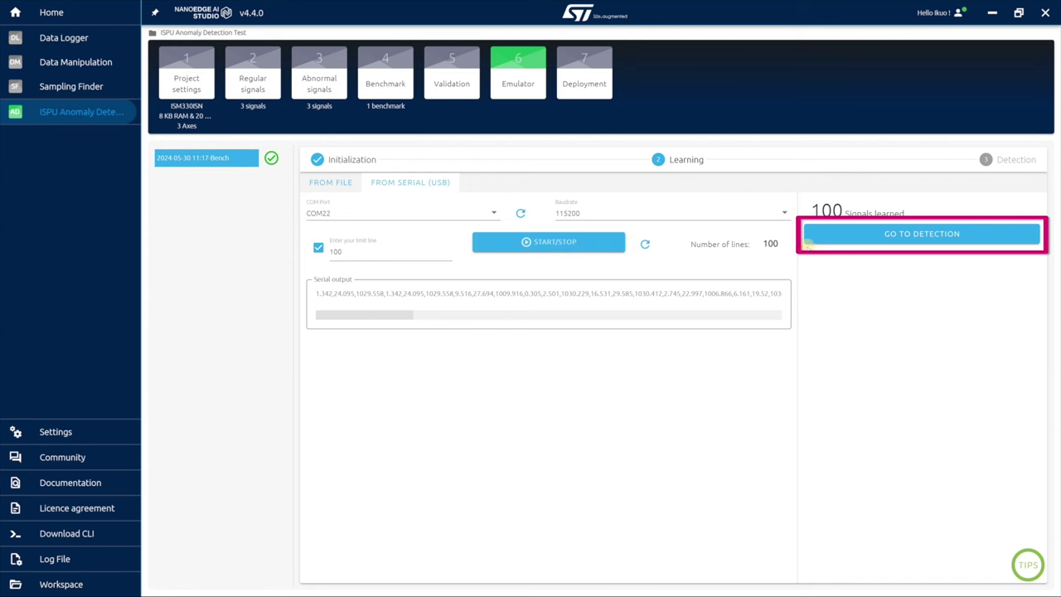
# - Go to the emulator's detection phase and run live anomaly detection over serial (USB) from COM22, stopping it after checking the similarity
pyautogui.click(864, 238)
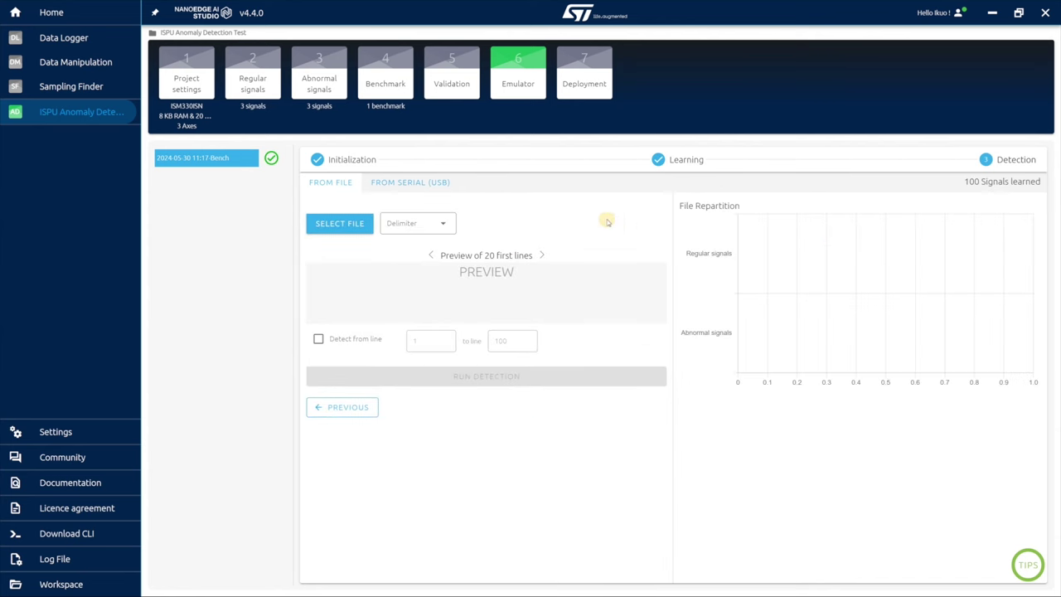
pyautogui.click(437, 182)
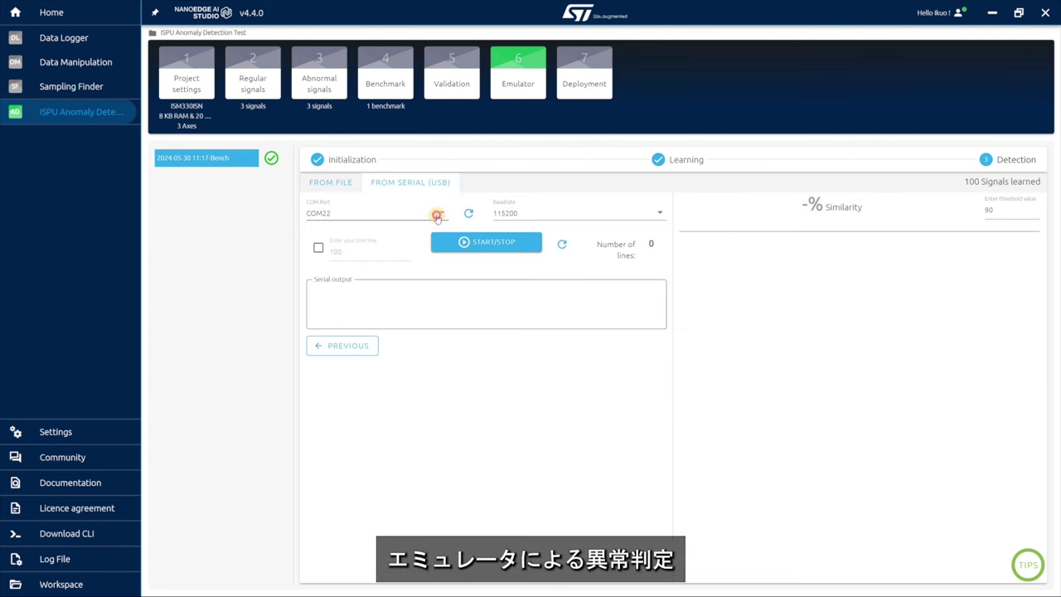
pyautogui.click(434, 214)
pyautogui.click(422, 218)
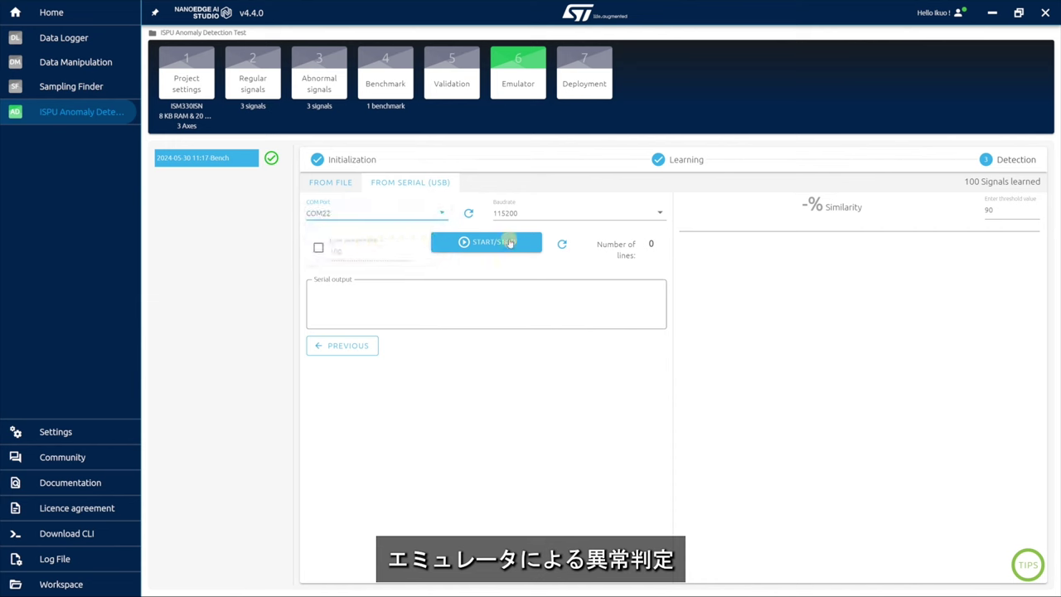
pyautogui.click(535, 244)
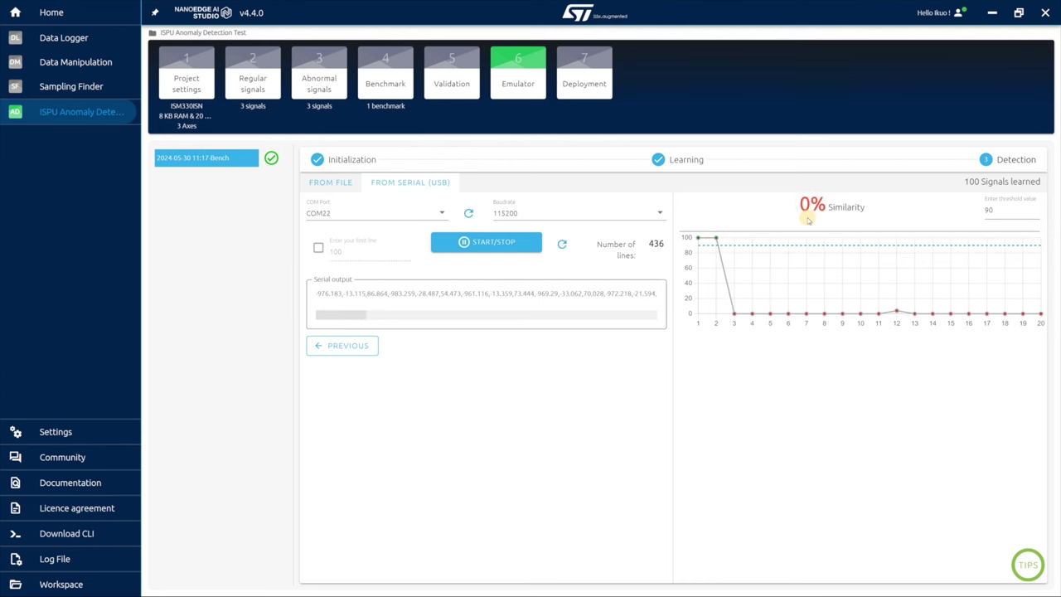
pyautogui.click(493, 244)
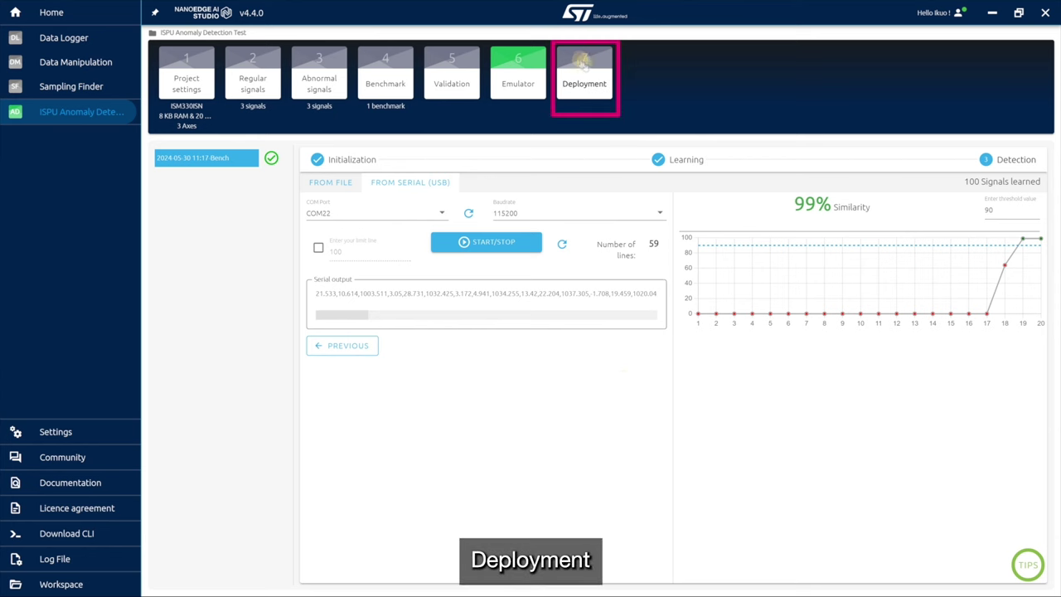
pyautogui.click(607, 72)
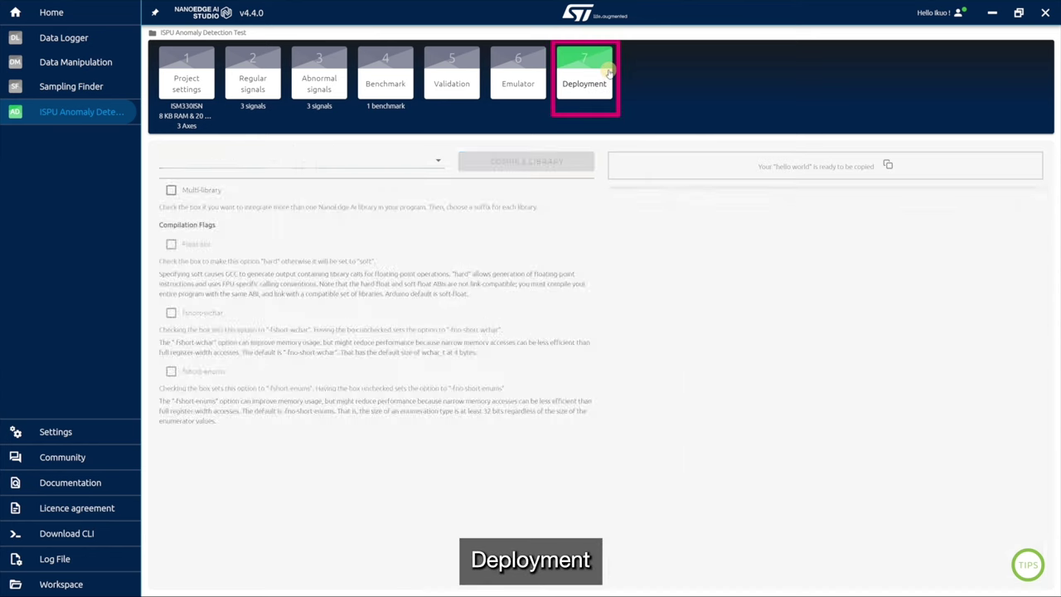
pyautogui.click(435, 163)
pyautogui.click(427, 168)
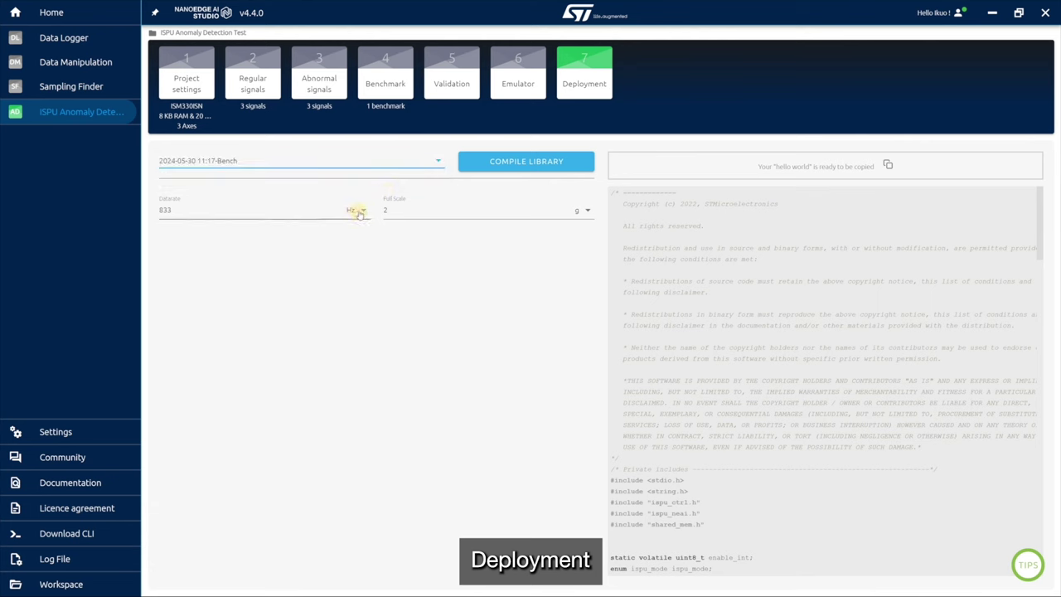
pyautogui.click(356, 212)
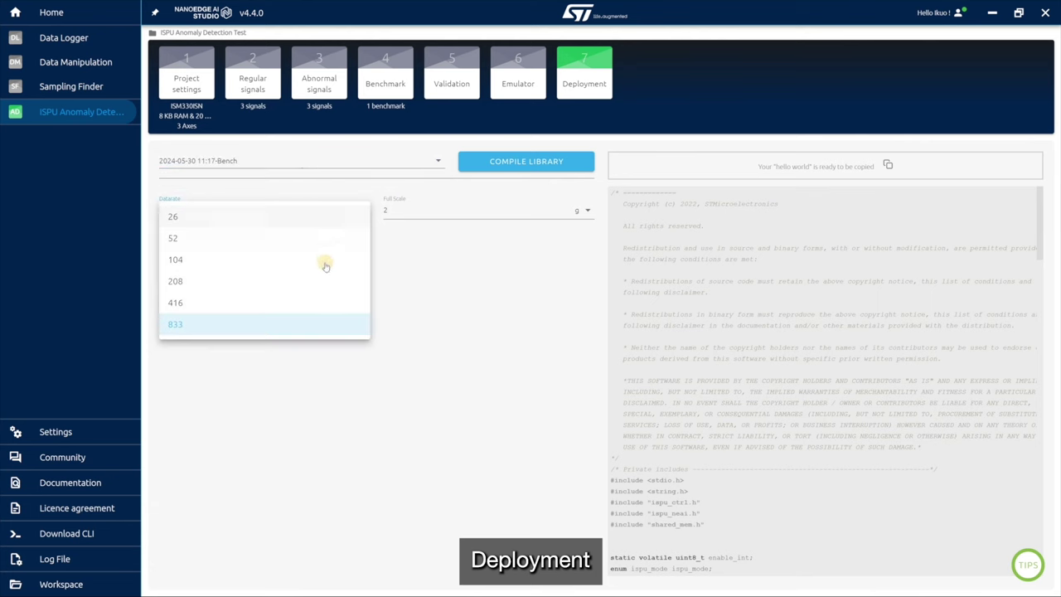
pyautogui.click(340, 307)
pyautogui.click(586, 211)
pyautogui.click(563, 218)
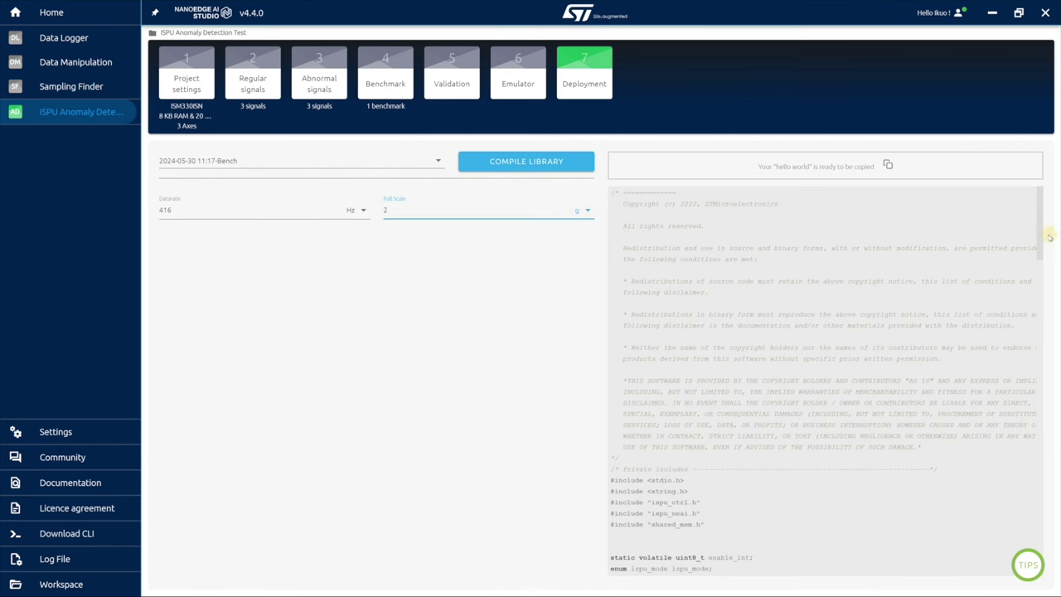
# - Compile the library and save it to Downloads as libneai_ispu-anomaly-detection-test_3.zip
pyautogui.moveTo(1041, 235); pyautogui.dragTo(1048, 194)
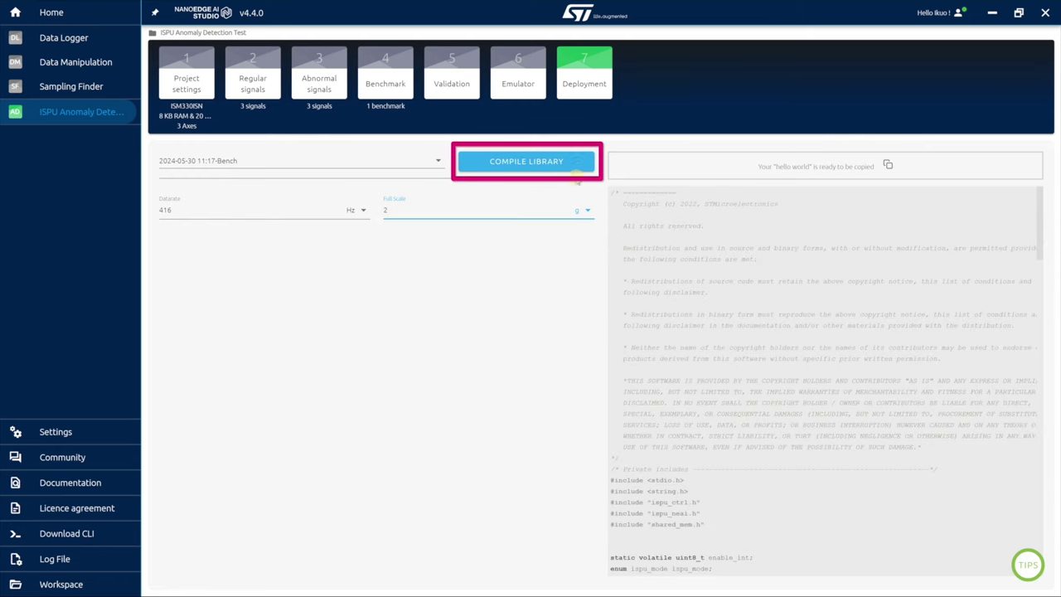
pyautogui.click(573, 162)
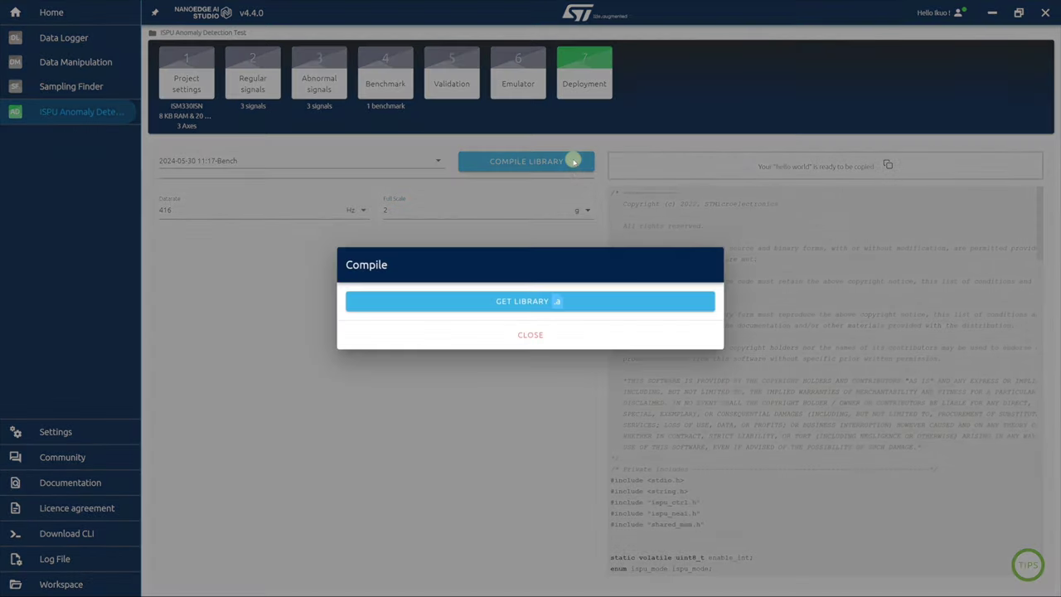
pyautogui.click(571, 302)
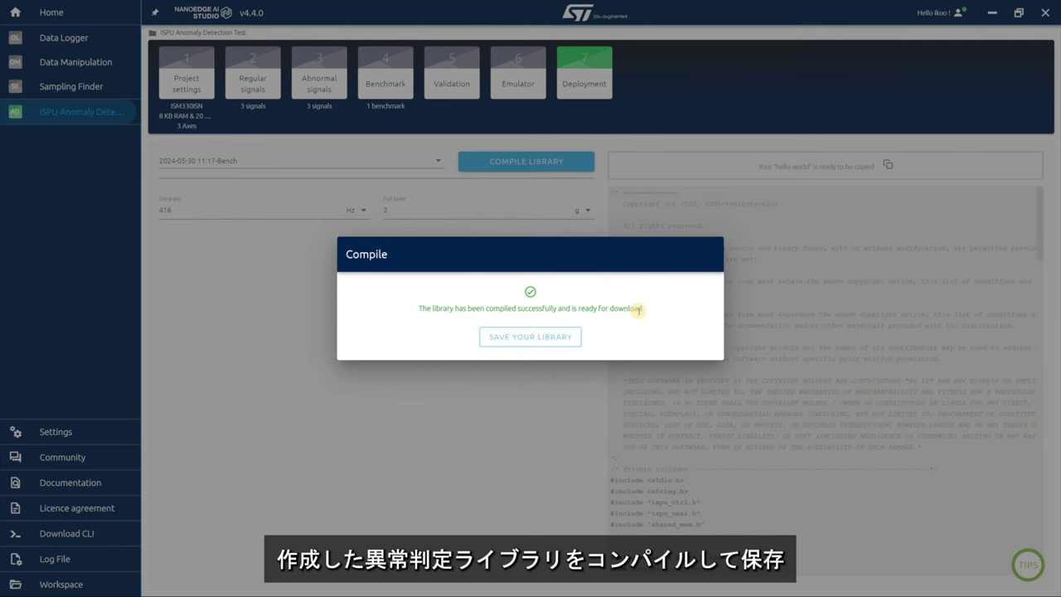
pyautogui.click(561, 335)
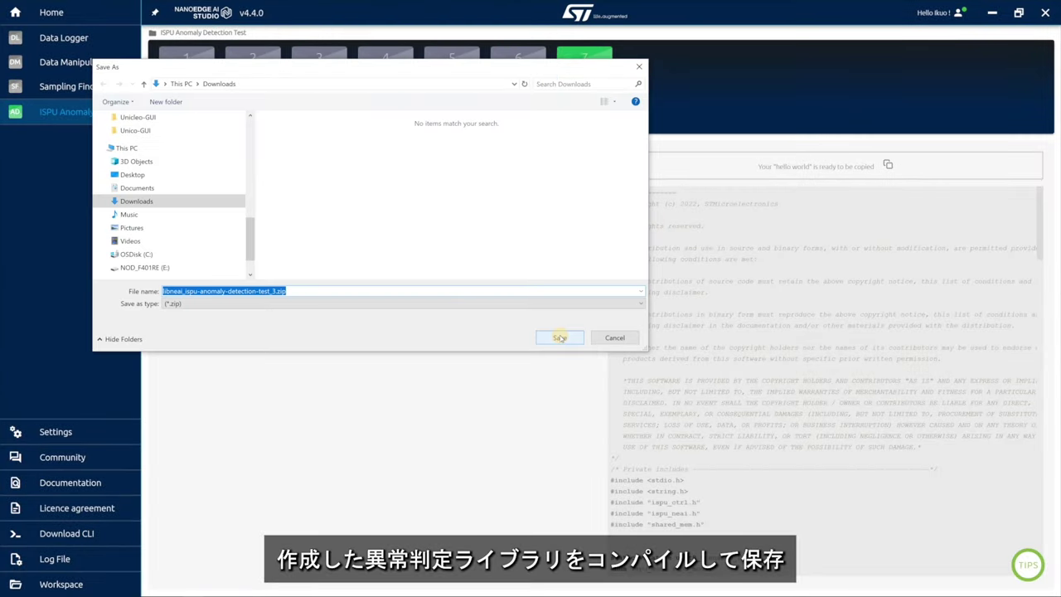
pyautogui.click(559, 338)
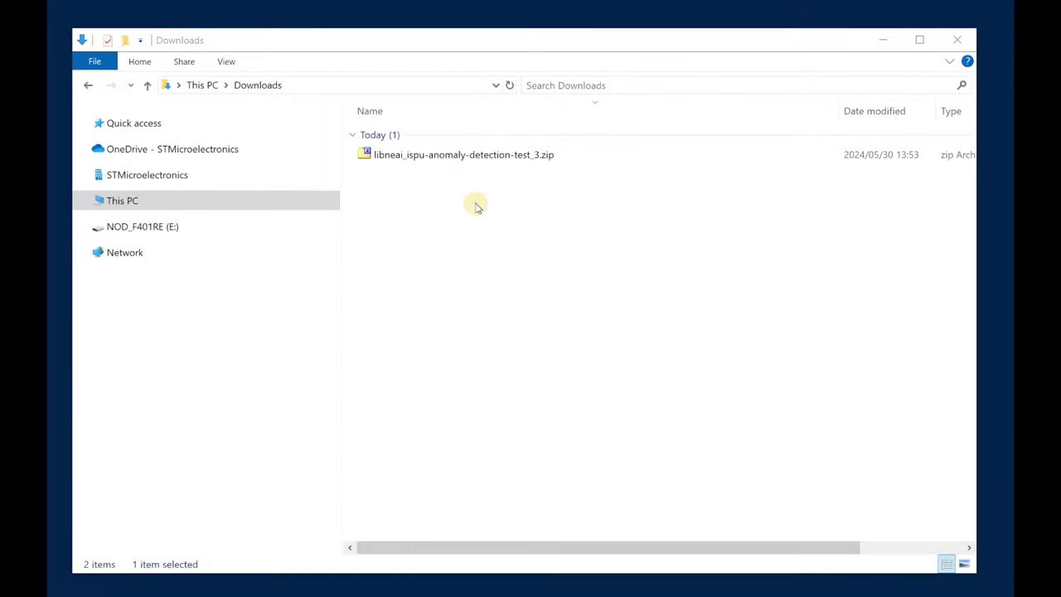
# - In File Explorer, extract libneai_ispu-anomaly-detection-test_3.zip into a folder of the same name in Downloads and open that folder
pyautogui.click(475, 156)
pyautogui.rightClick(475, 157)
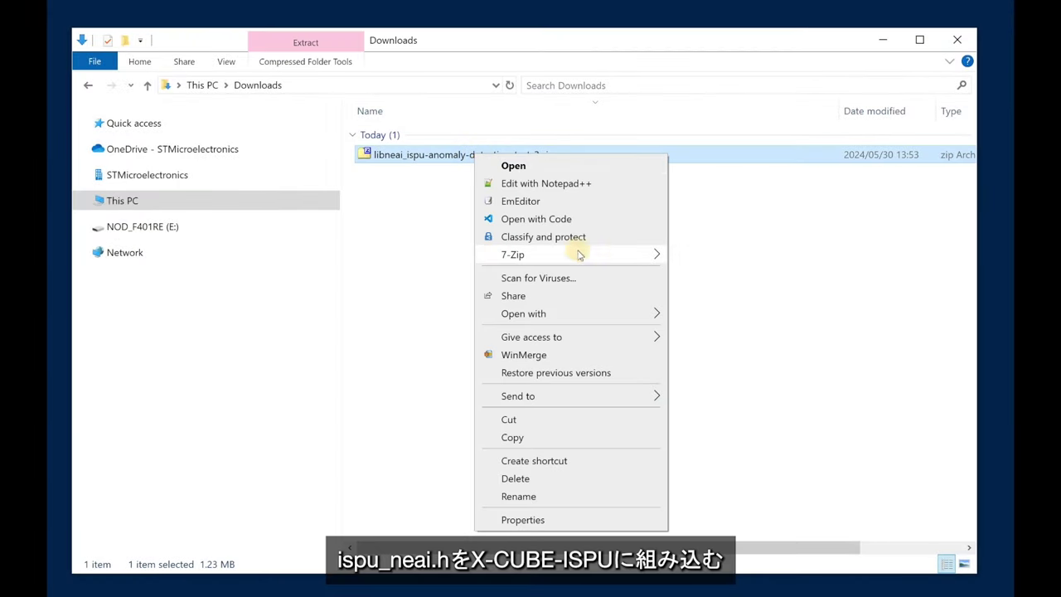
pyautogui.moveTo(585, 257)
pyautogui.click(701, 294)
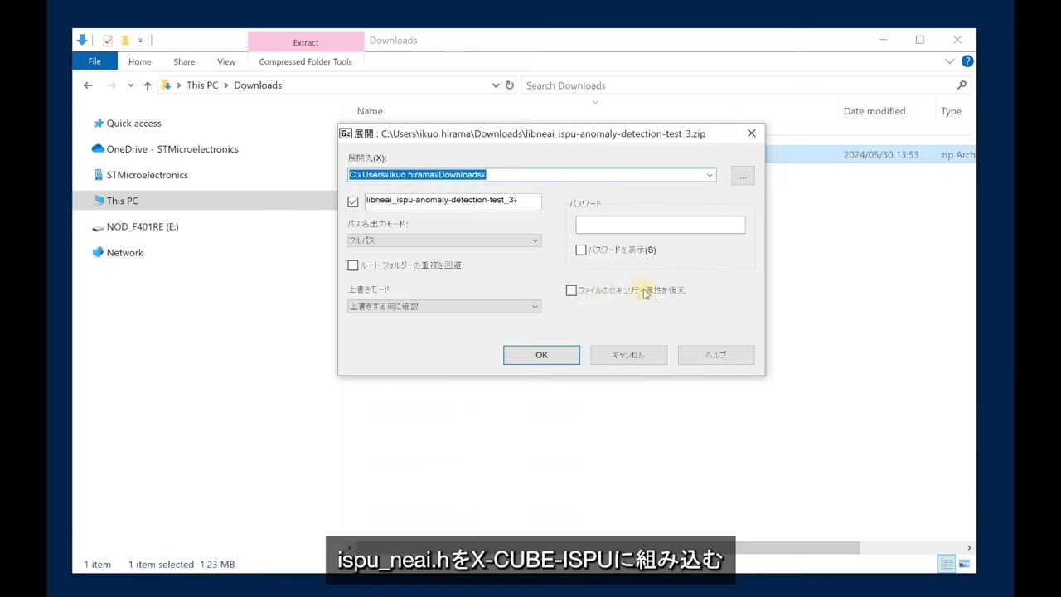
pyautogui.click(541, 354)
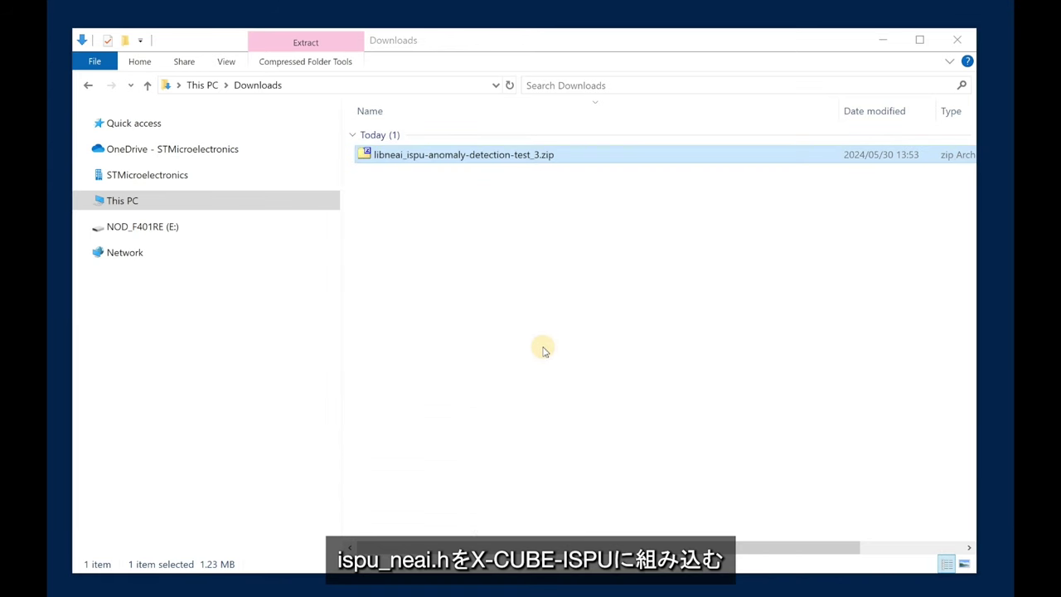
pyautogui.doubleClick(541, 173)
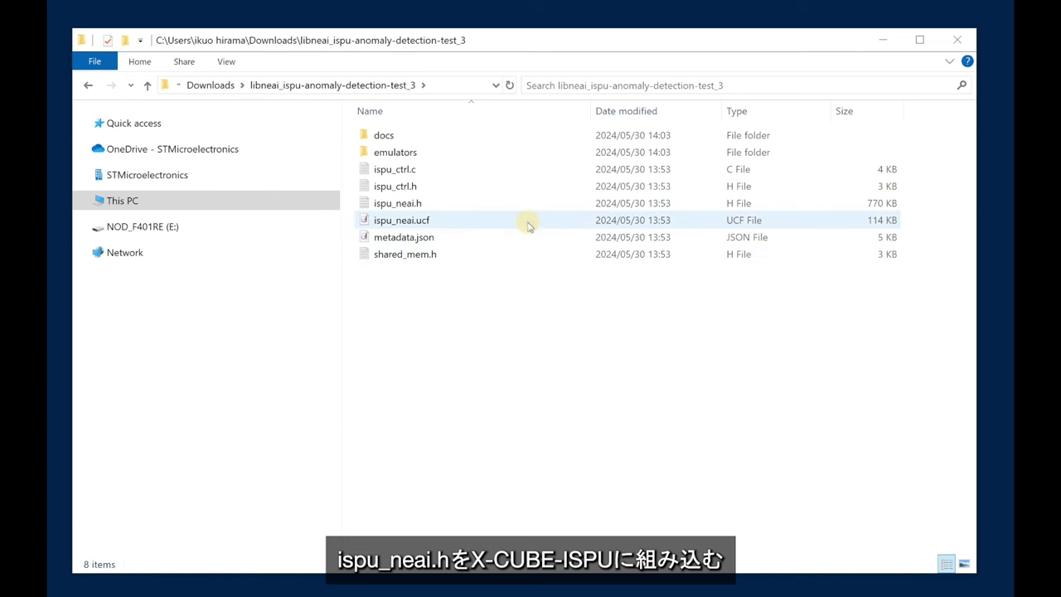
# - Open ispu_neai.h in EmEditor, examine its ispu_conf register write list, and close the file
pyautogui.doubleClick(452, 205)
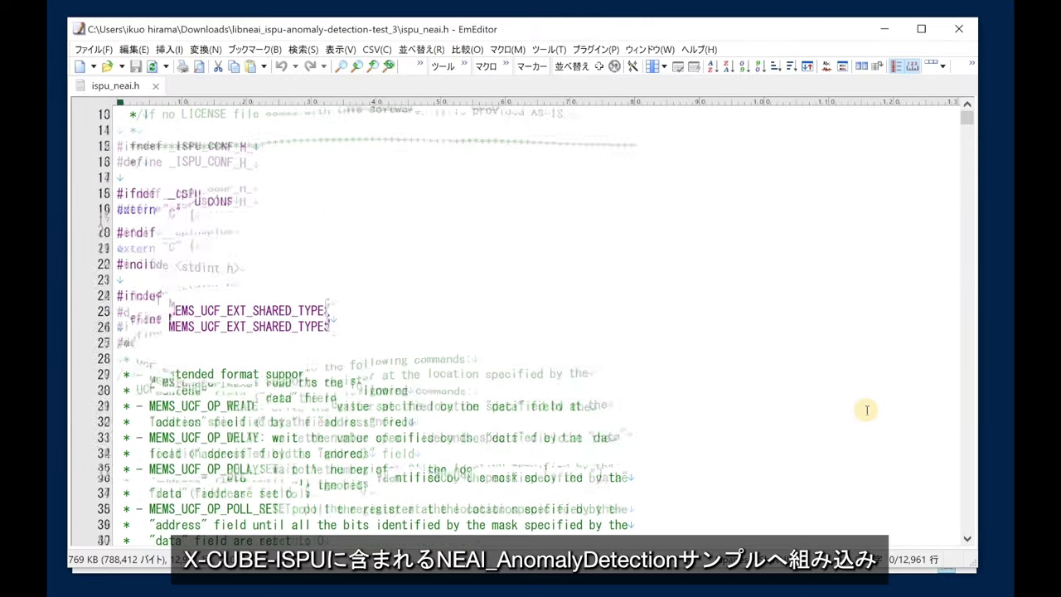
pyautogui.scroll(-6, 866, 410)
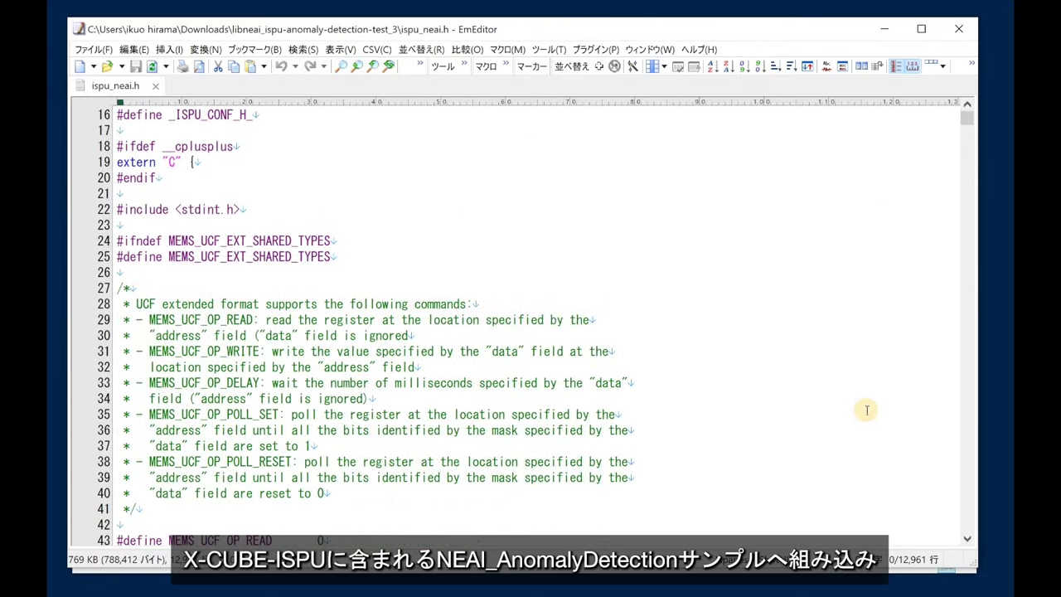
pyautogui.scroll(-9, 866, 410)
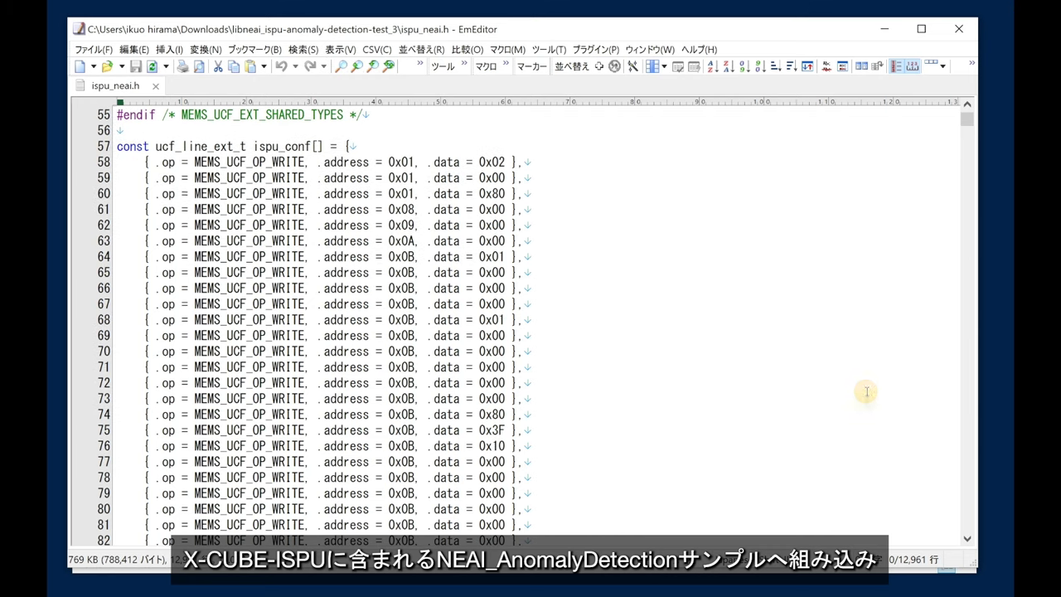
pyautogui.moveTo(967, 127)
pyautogui.moveTo(967, 122)
pyautogui.mouseDown()
pyautogui.moveTo(967, 535)
pyautogui.moveTo(966, 116)
pyautogui.mouseUp()
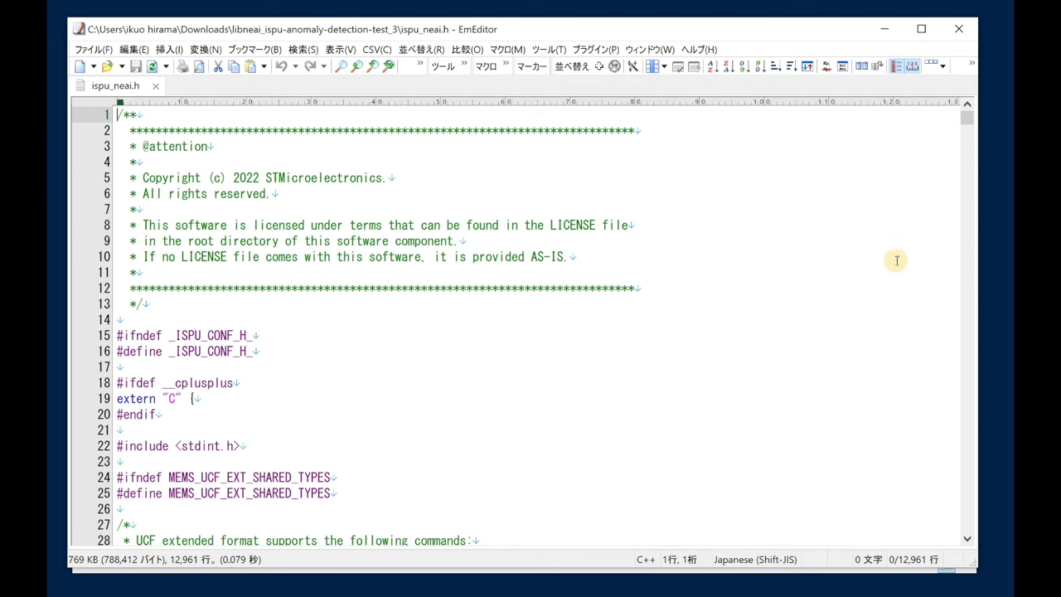
pyautogui.click(964, 34)
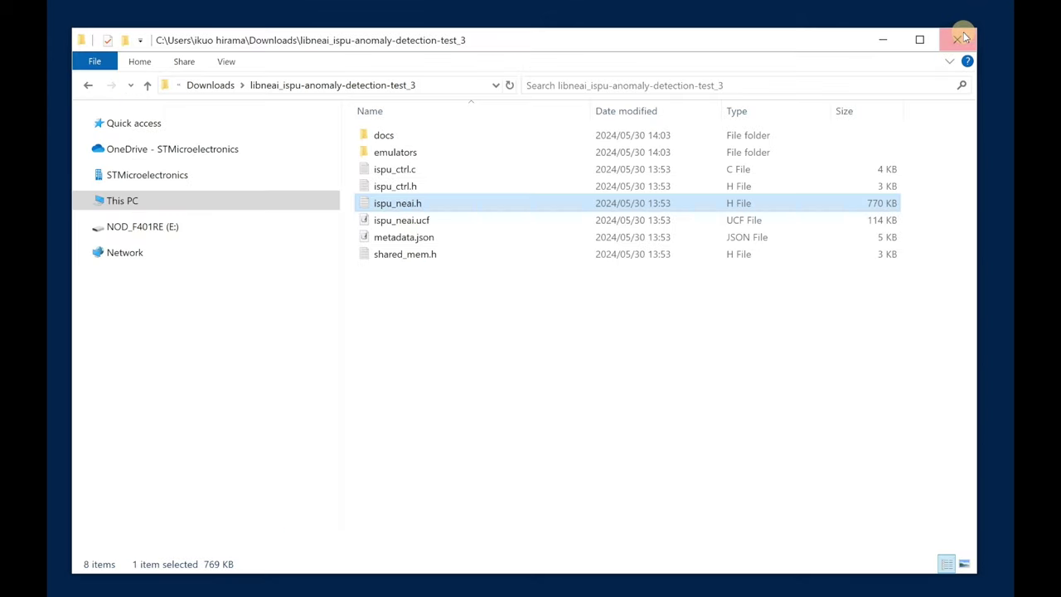